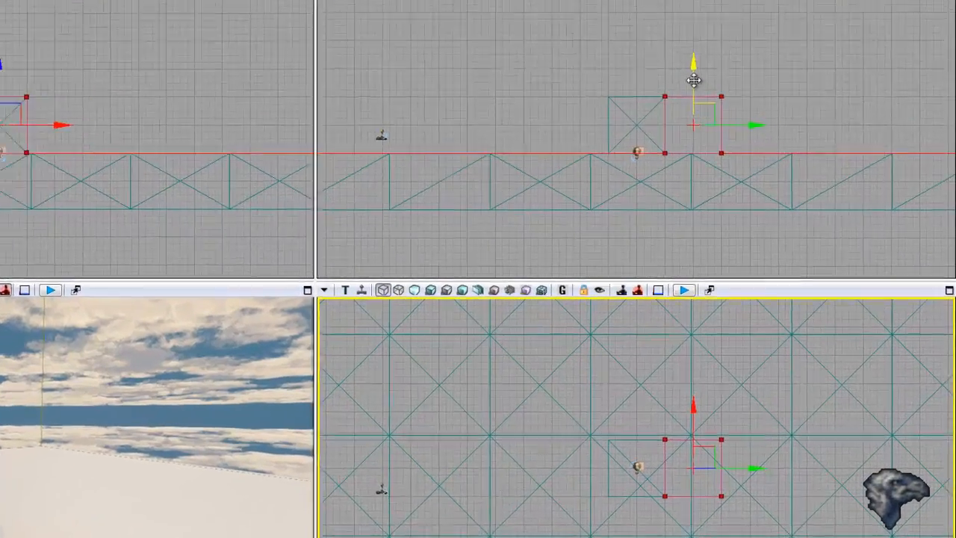
mouse_move(694, 80)
left_mouse_down()
mouse_move(699, 61)
mouse_move(688, 84)
left_mouse_up()
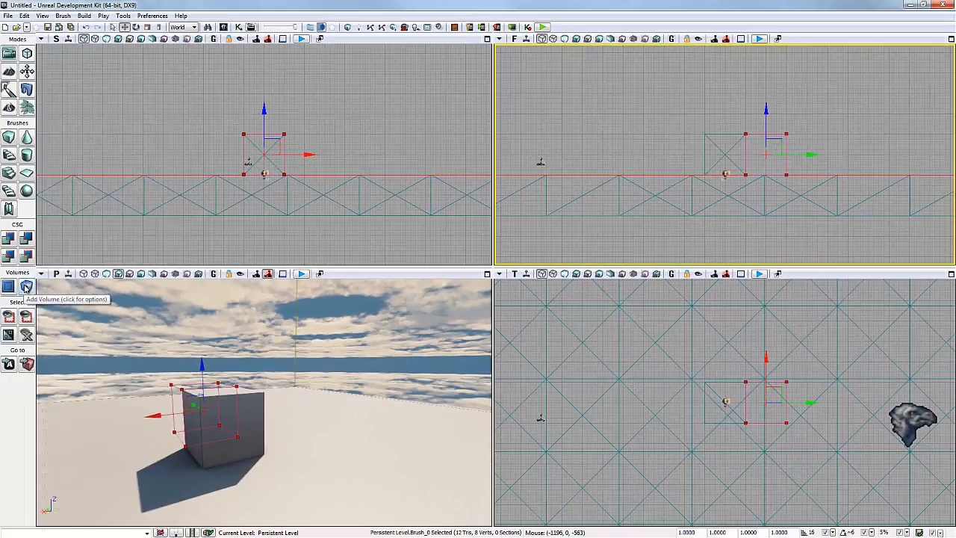
right_click(25, 288)
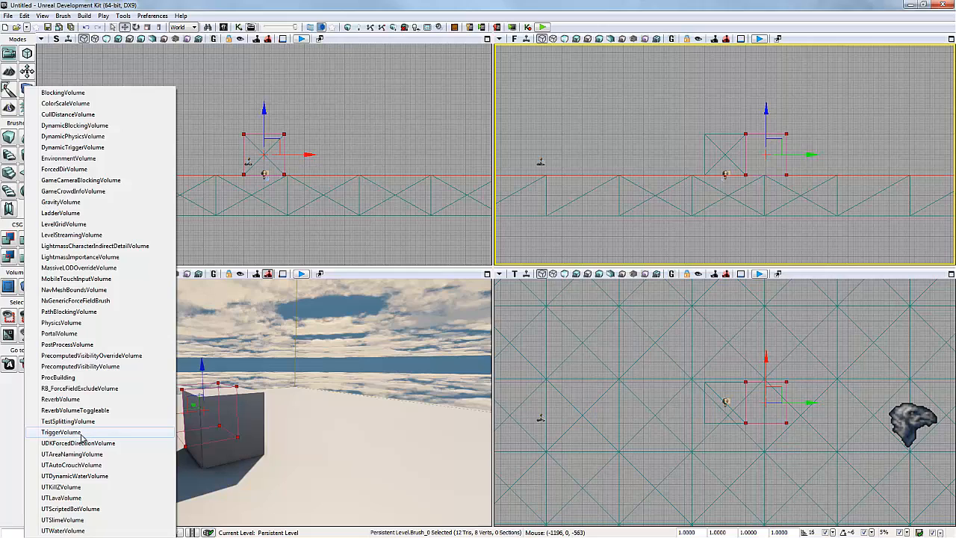
left_click(669, 395)
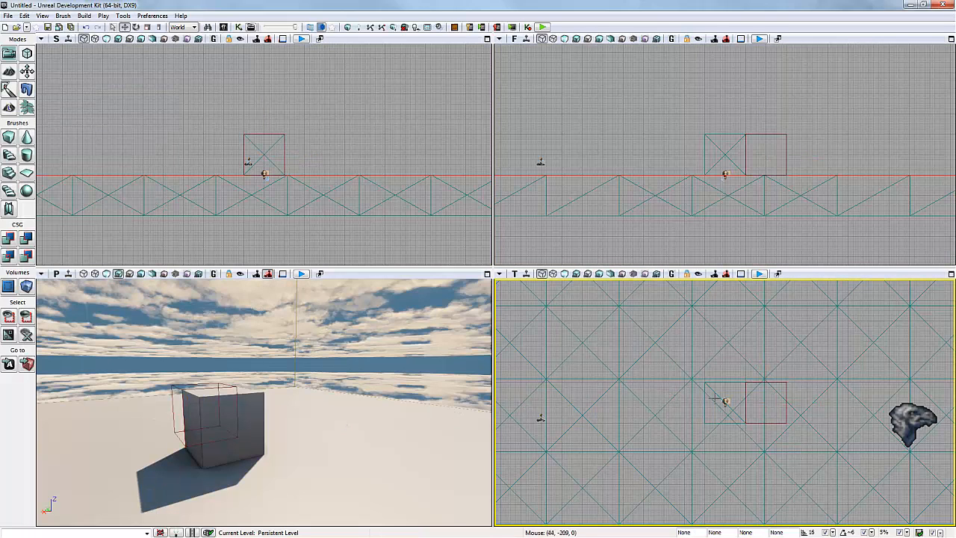
Resize the cube builder brush to 1024 in X, Y and Z.
left_click(786, 385)
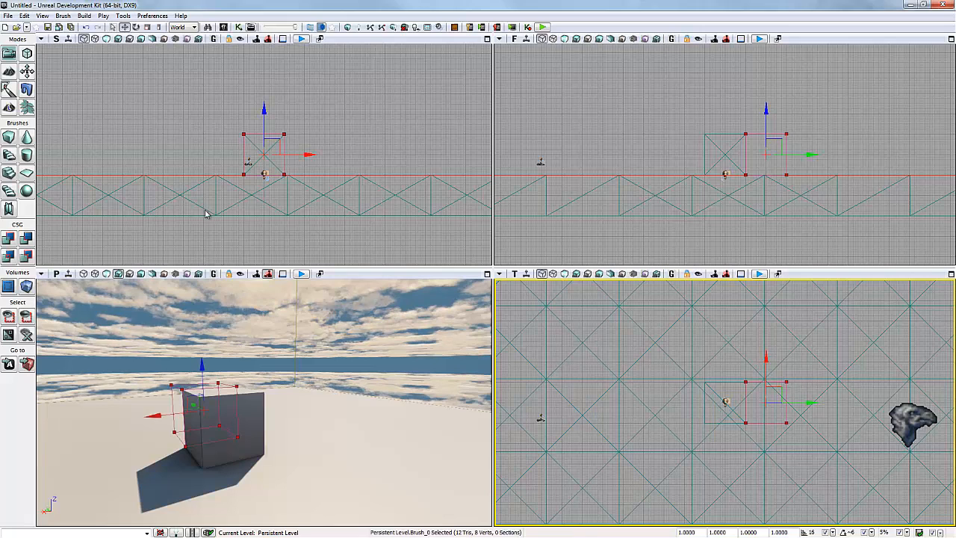
right_click(8, 138)
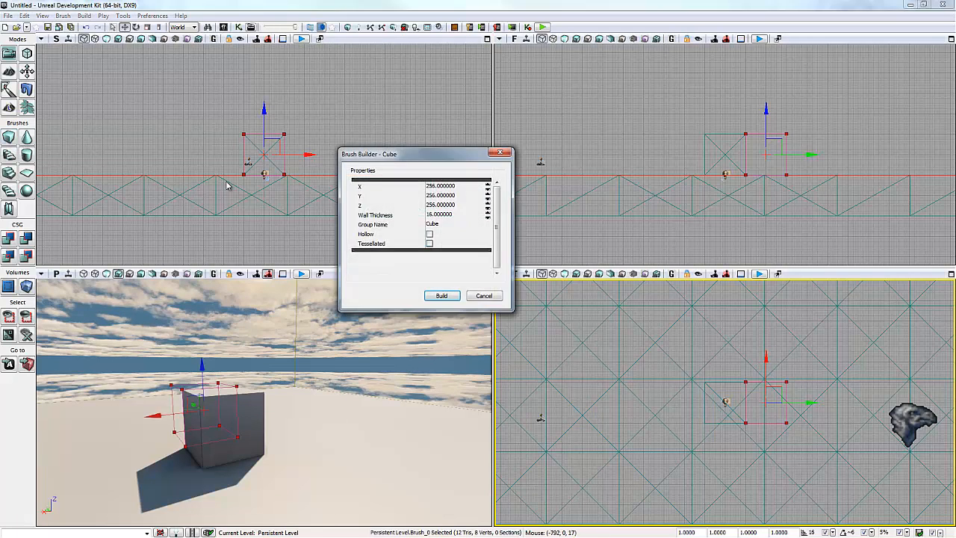
left_click(444, 186)
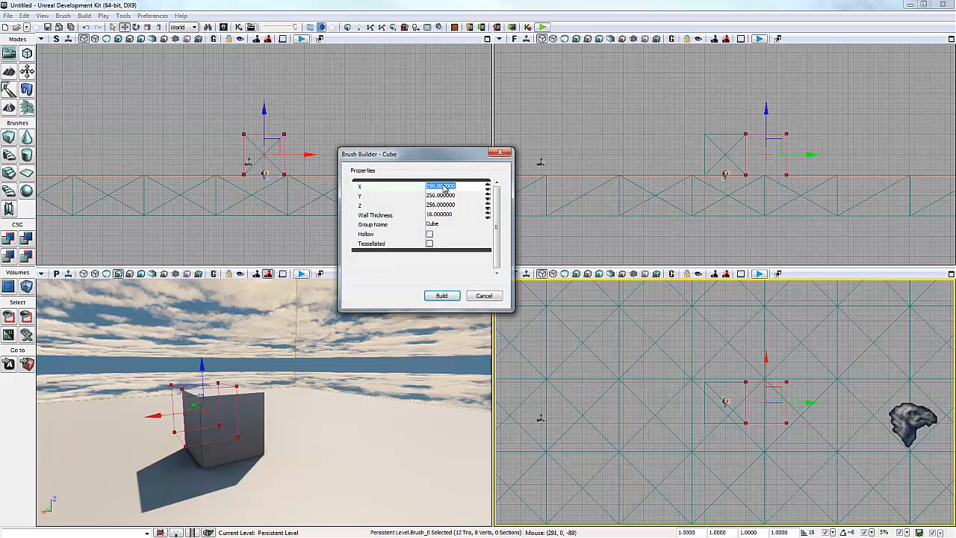
type("1048")
left_click(450, 195)
left_click(450, 186)
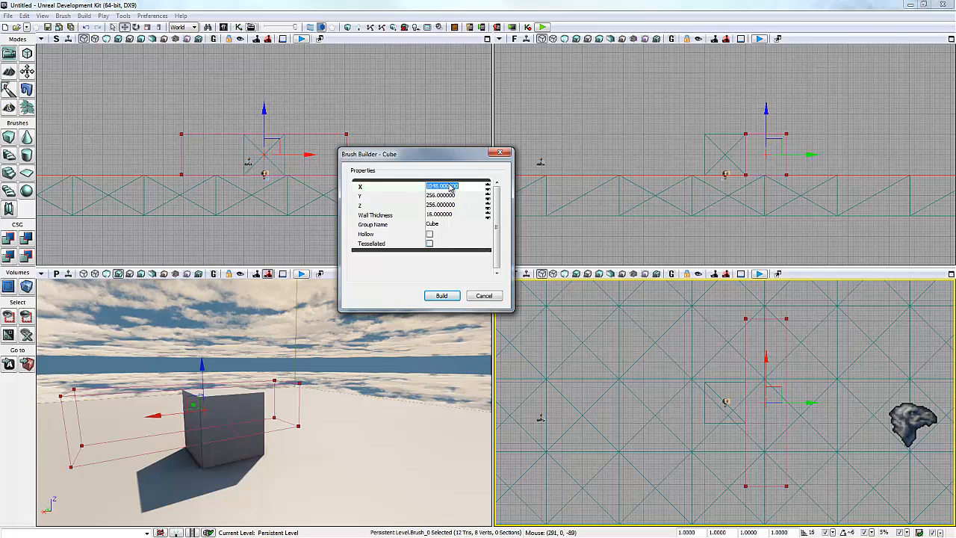
type("1024")
left_click(466, 195)
type("1024")
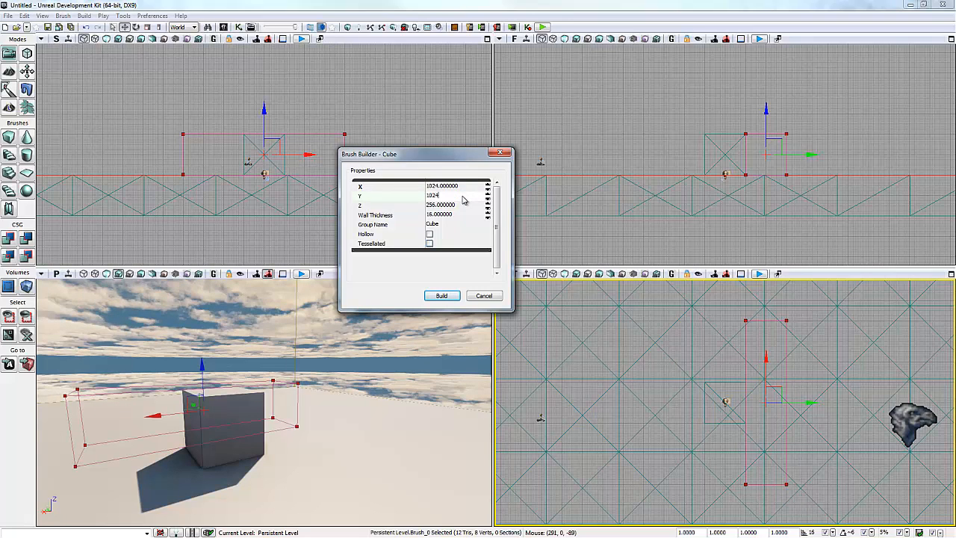
left_click(469, 206)
type("1024")
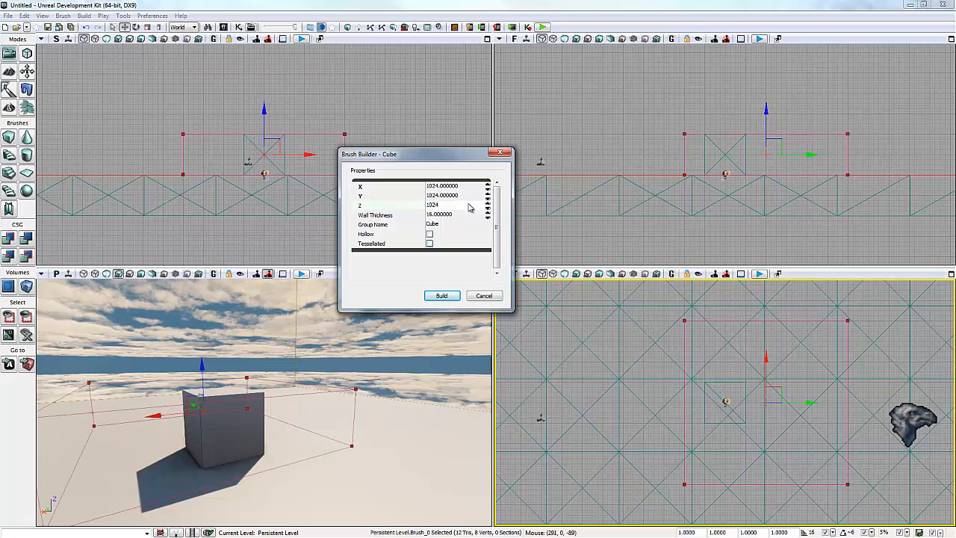
key("Return")
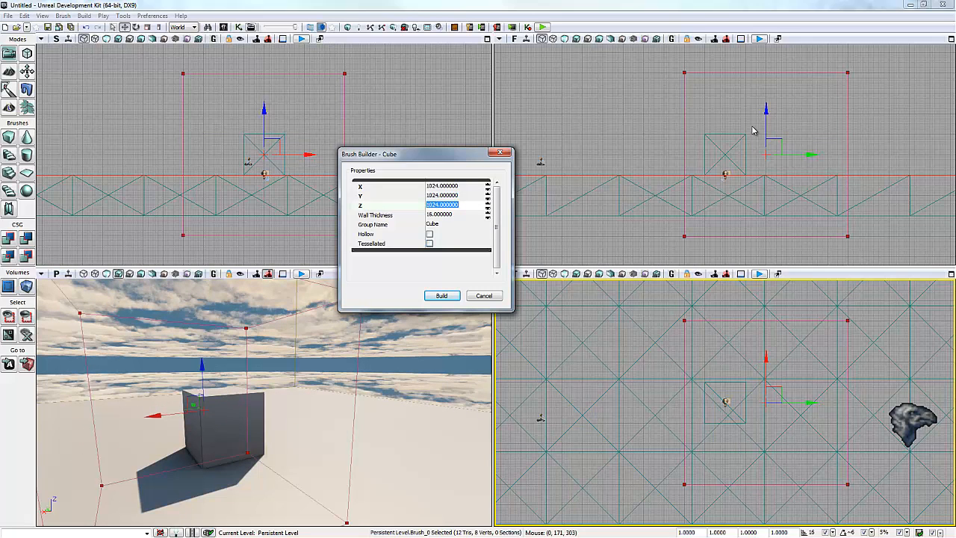
Move the enlarged builder brush up onto the floor surface and along Y until it sits beside the small cube.
mouse_move(762, 105)
middle_mouse_down()
mouse_move(738, 168)
mouse_move(743, 149)
mouse_move(763, 142)
middle_mouse_up()
scroll(729, 66, "down", 5)
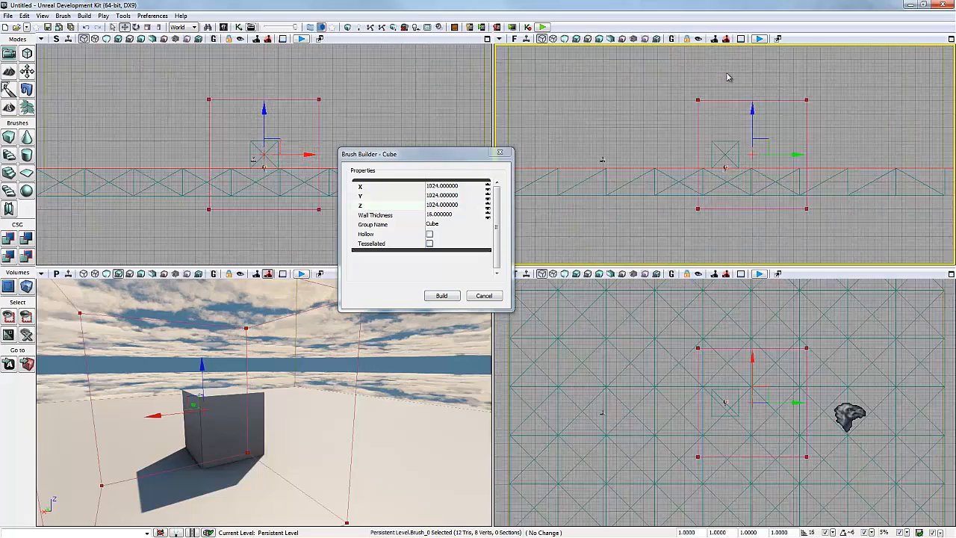
mouse_move(767, 141)
left_mouse_down()
mouse_move(787, 107)
mouse_move(800, 109)
mouse_move(691, 90)
mouse_move(670, 111)
mouse_move(689, 100)
mouse_move(690, 110)
left_mouse_up()
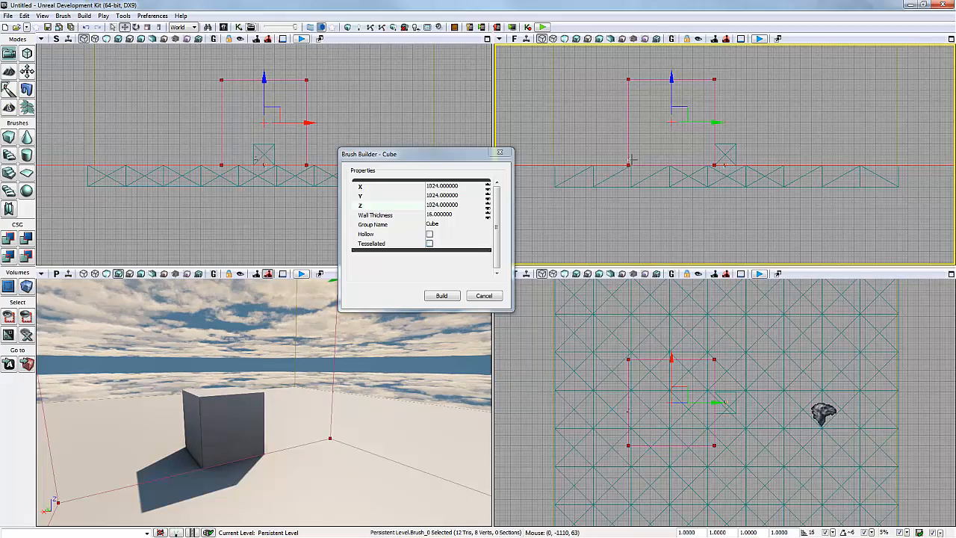
Move the player start along Y so it stands outside the large builder brush.
scroll(632, 161, "up", 3)
scroll(635, 196, "up", 5)
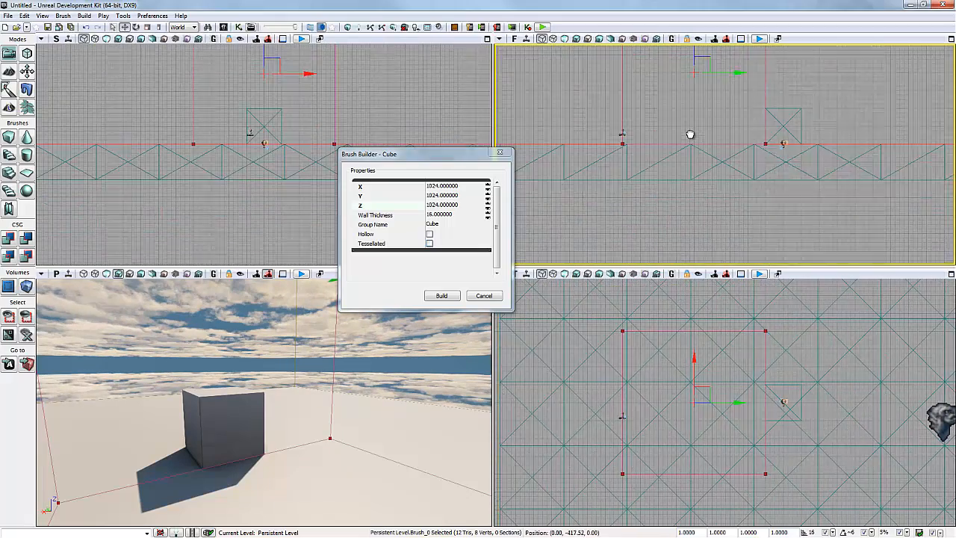
right_click_drag(708, 165, 794, 222)
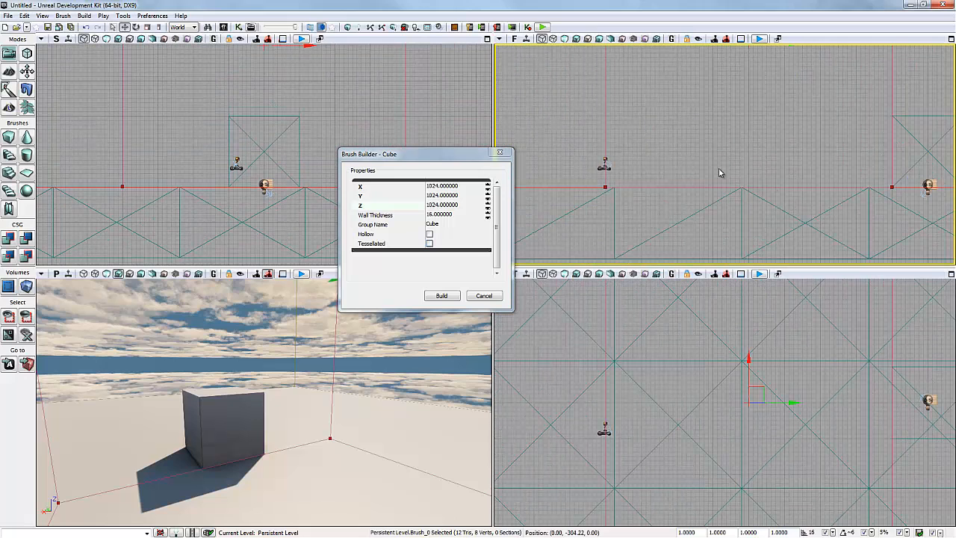
left_click(605, 164)
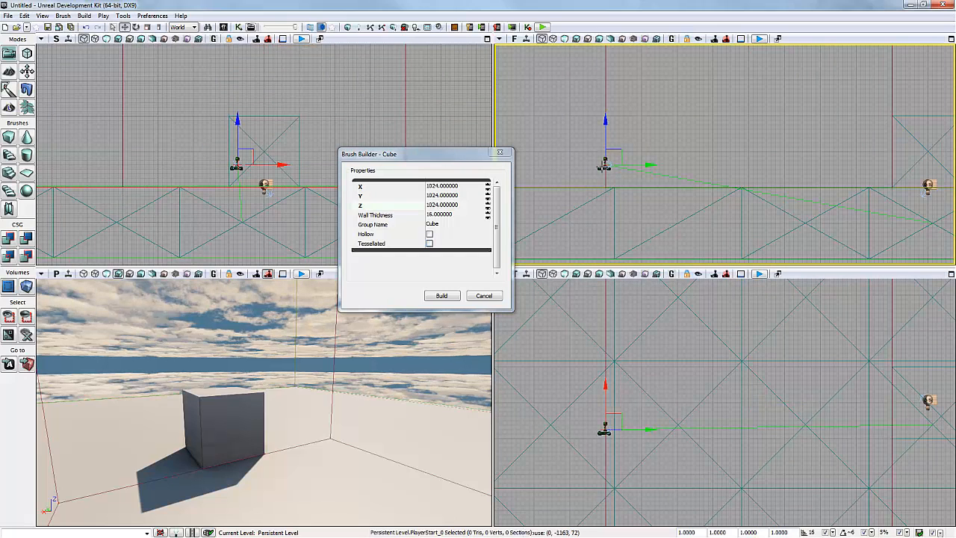
left_click_drag(641, 164, 562, 160)
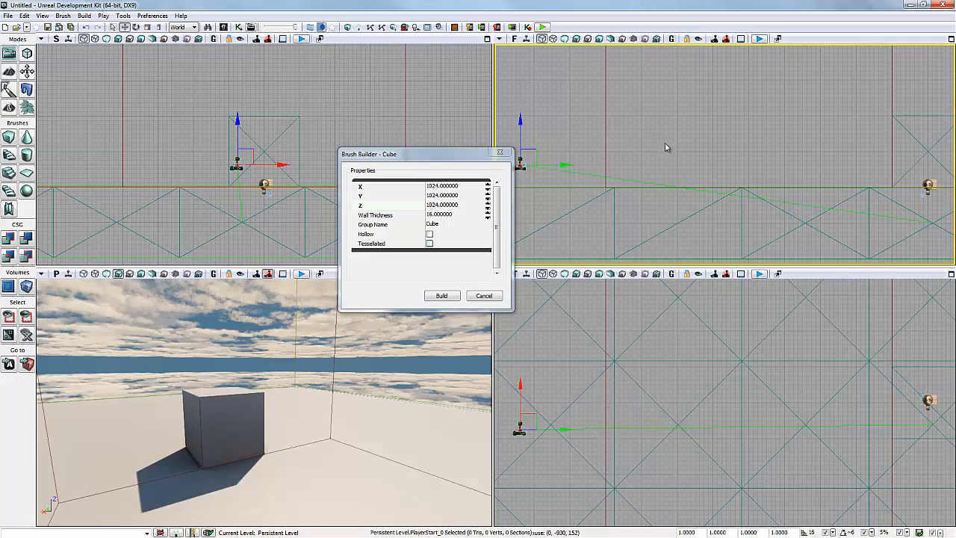
Add a TriggerVolume in the shape of the large builder brush, and move the brush aside along X to uncover it.
left_click(606, 138)
scroll(626, 137, "down", 6)
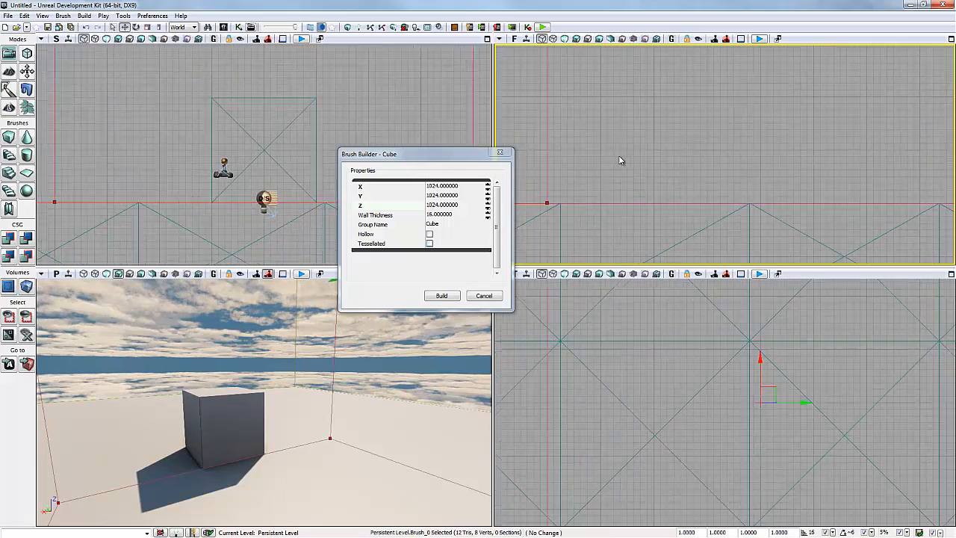
left_click_drag(619, 159, 603, 218)
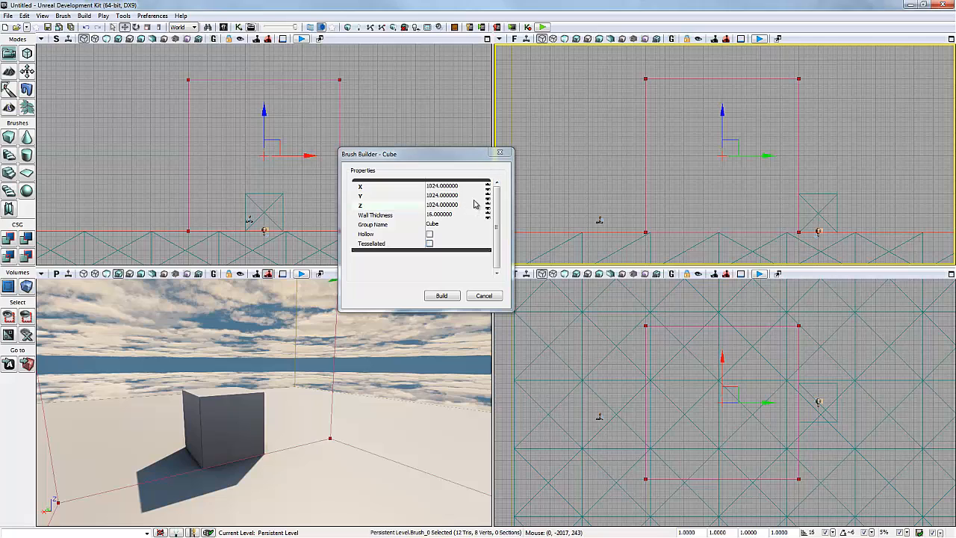
left_click(499, 152)
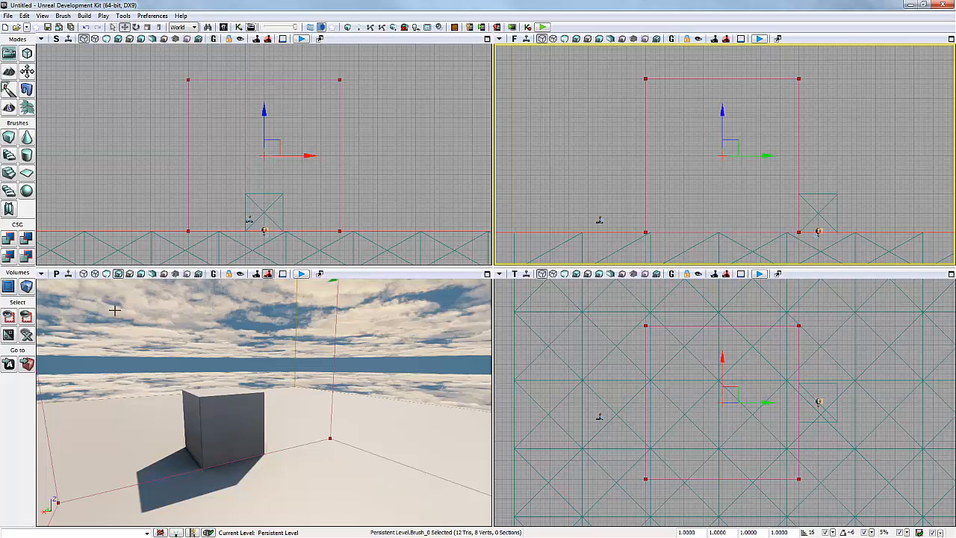
left_click(27, 287)
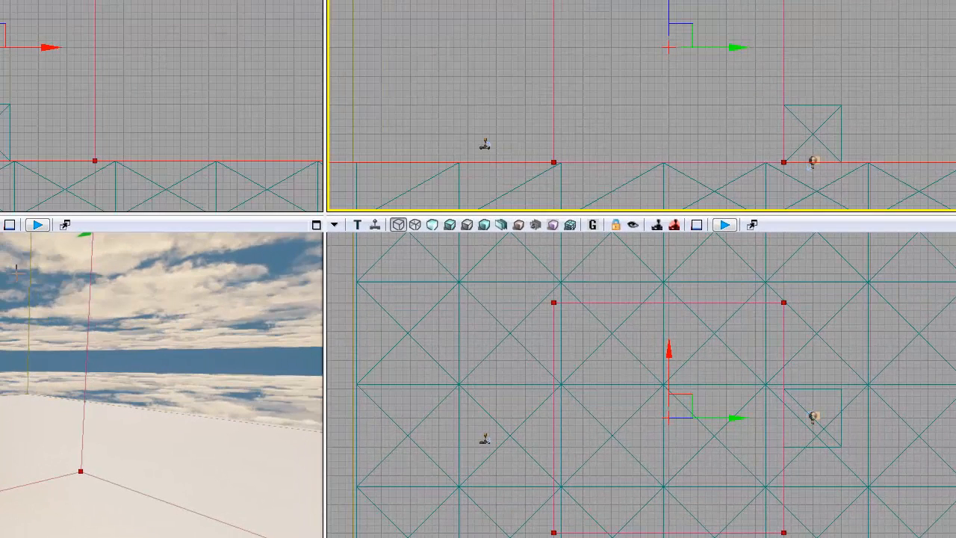
left_click_drag(47, 47, 299, 73)
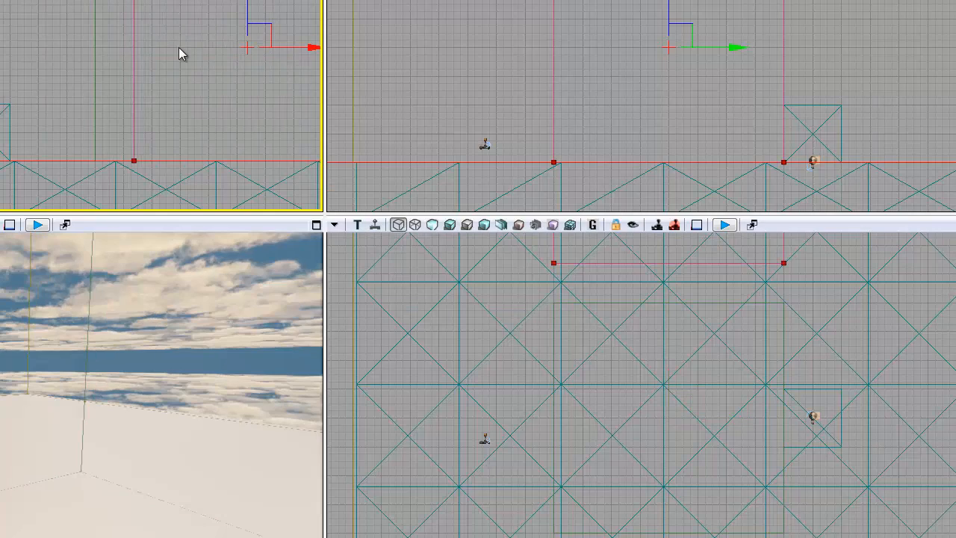
Open the trigger volume's properties in an enlarged window and examine its Mobile, Debug, Advanced, Volume, Collision, Brush and Attachment settings.
left_click(95, 35)
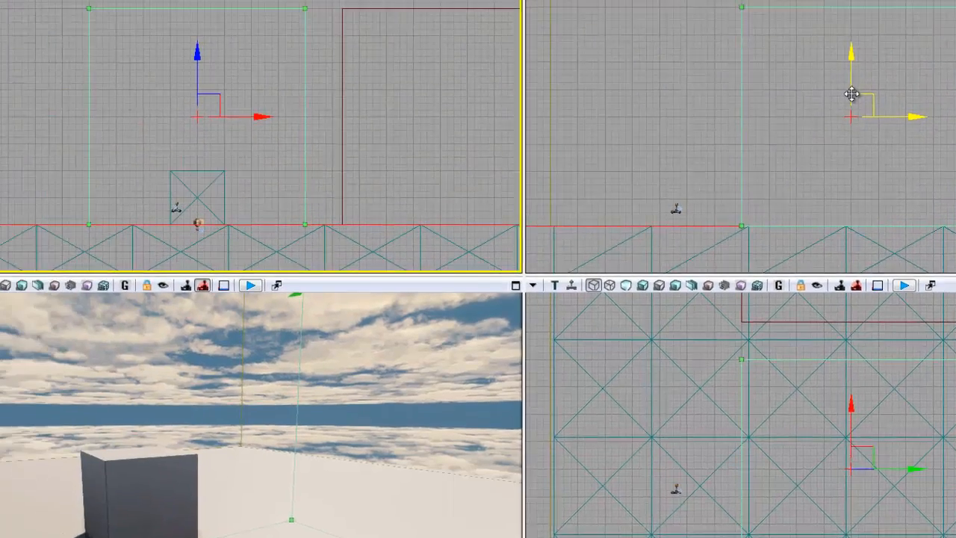
key("F4")
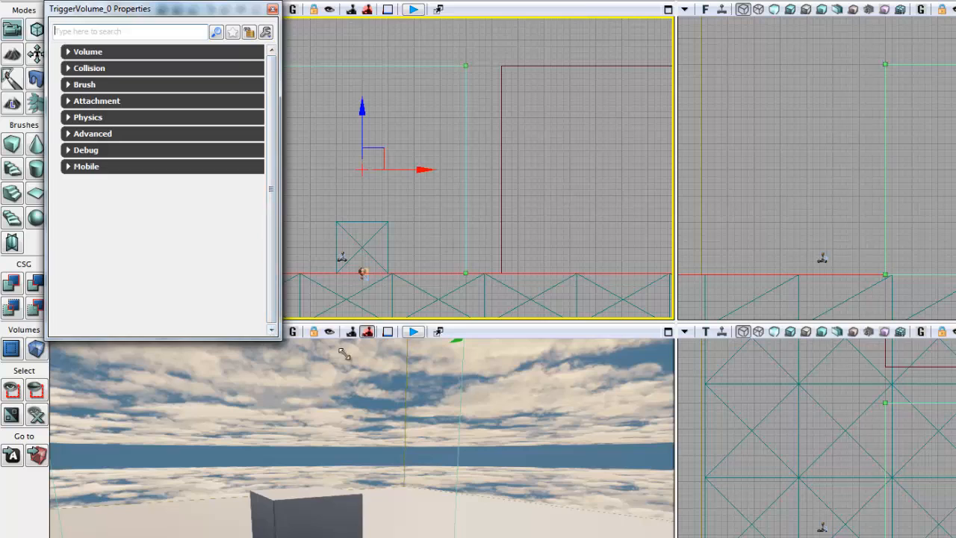
left_click_drag(277, 336, 567, 471)
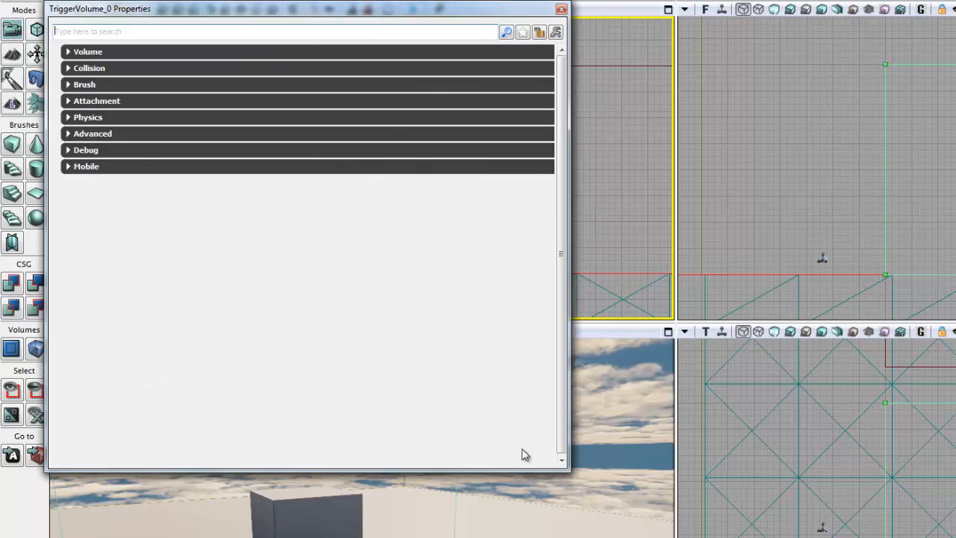
left_click(88, 166)
left_click(82, 150)
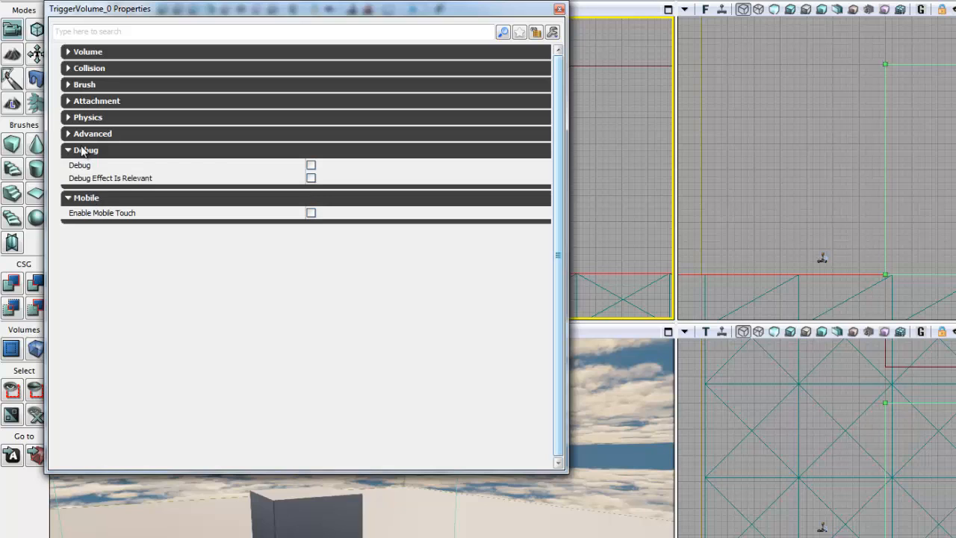
left_click(86, 135)
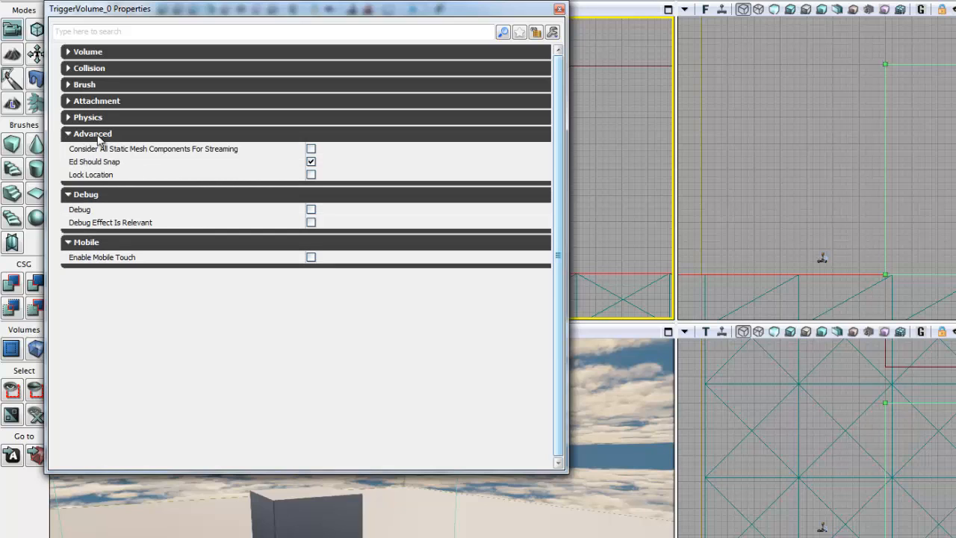
left_click(86, 51)
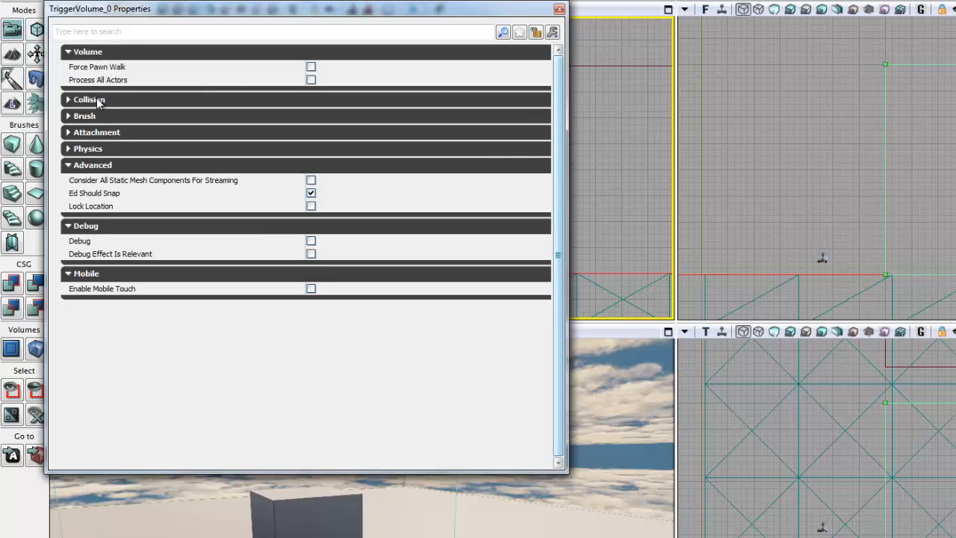
left_click(96, 102)
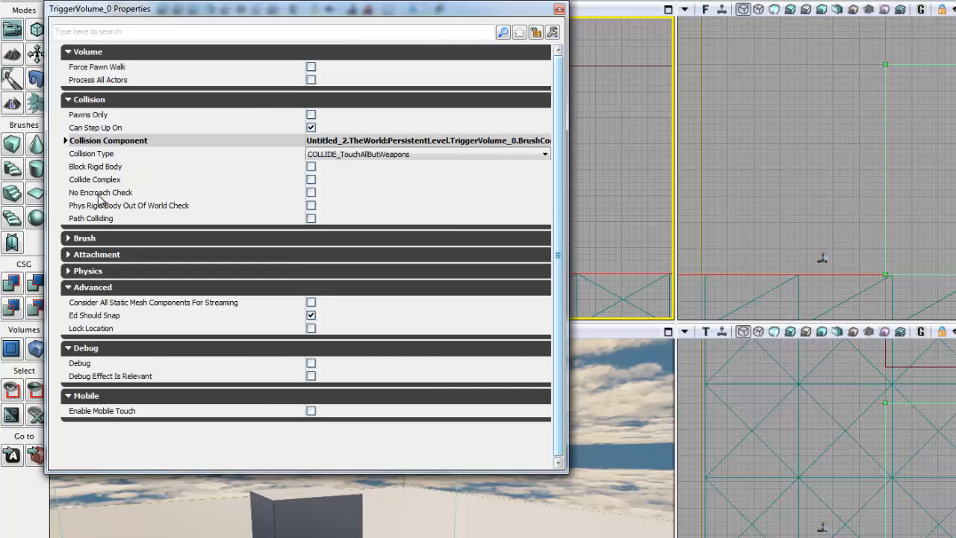
left_click(98, 238)
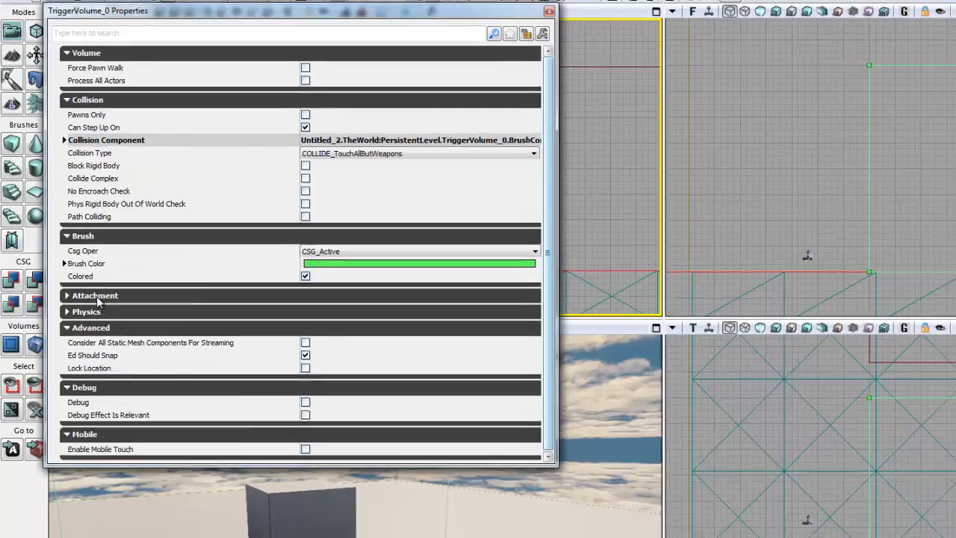
left_click(99, 299)
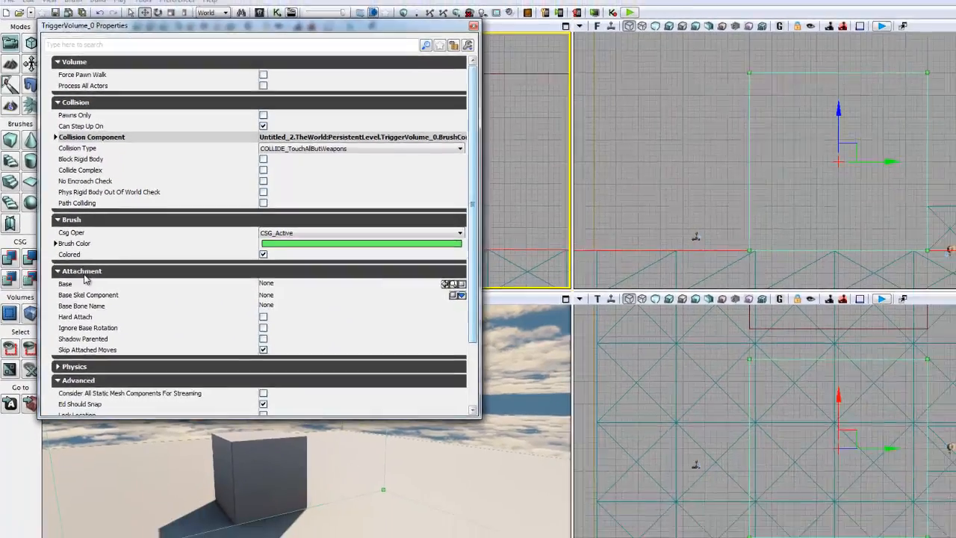
left_click(99, 298)
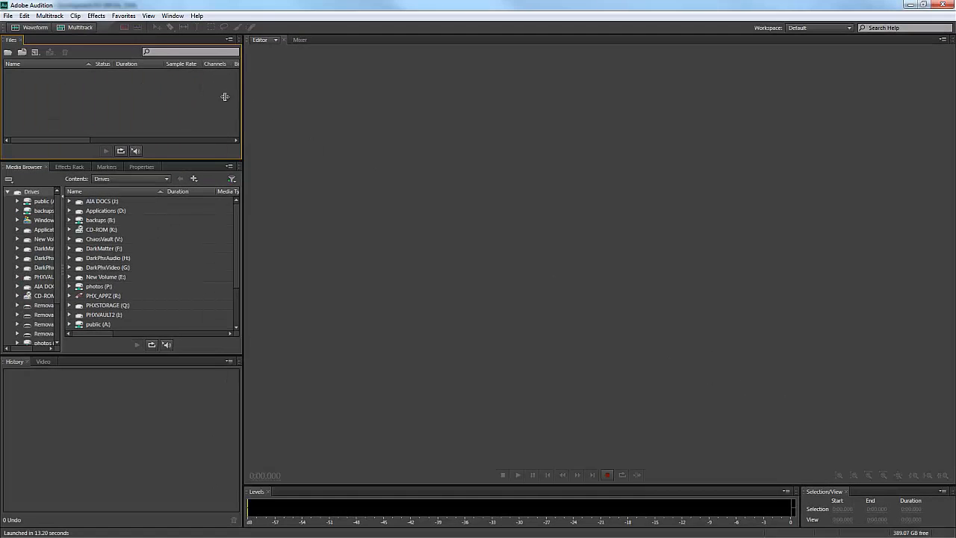
Narrow the file panels, start a file import and browse to the BBC Sound Effects Library folder on the DarkPhxAudio (H:) drive.
left_click_drag(224, 96, 208, 94)
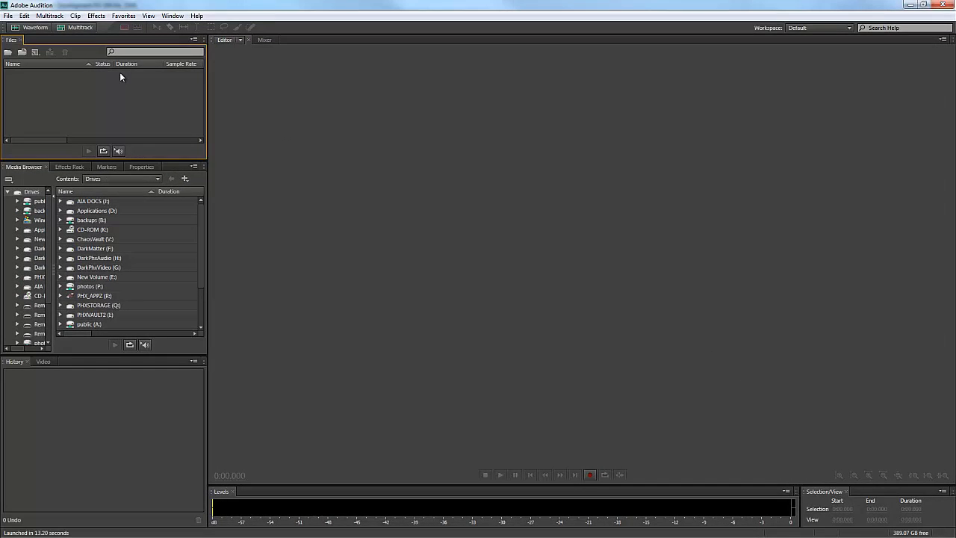
left_click(8, 16)
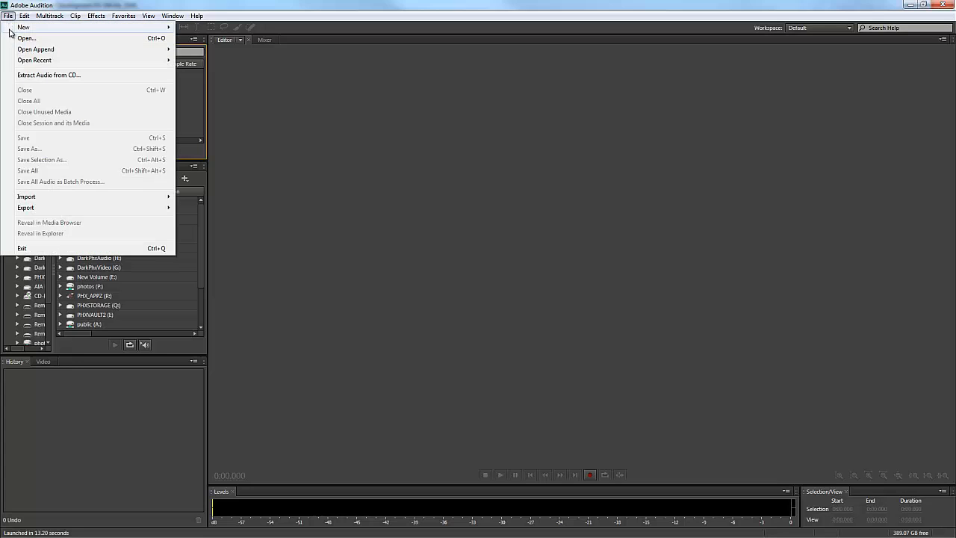
mouse_move(144, 198)
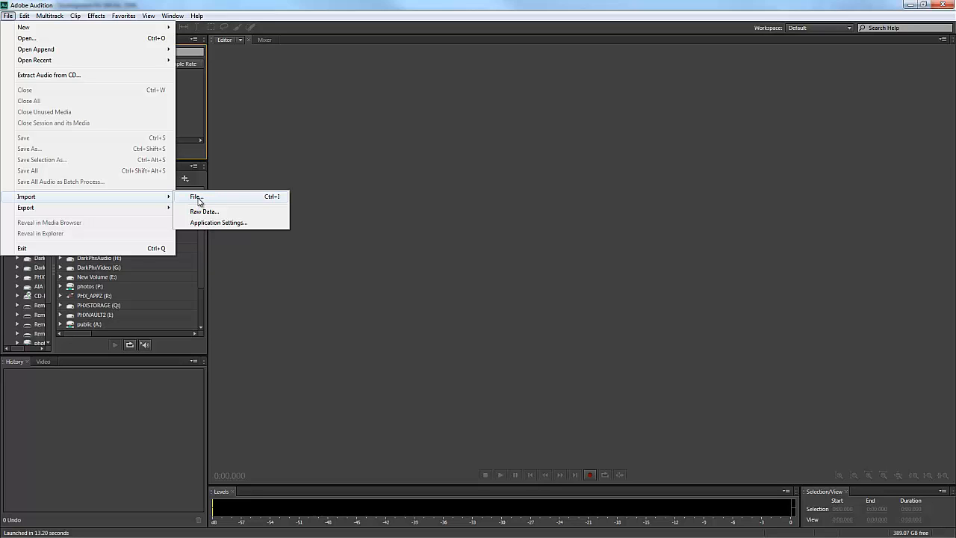
left_click(198, 197)
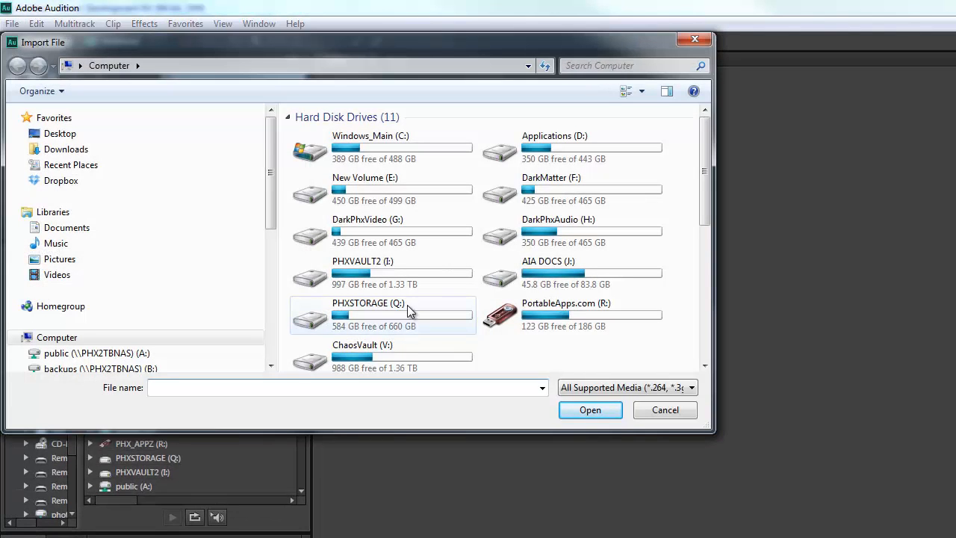
left_click(543, 243)
double_click(542, 243)
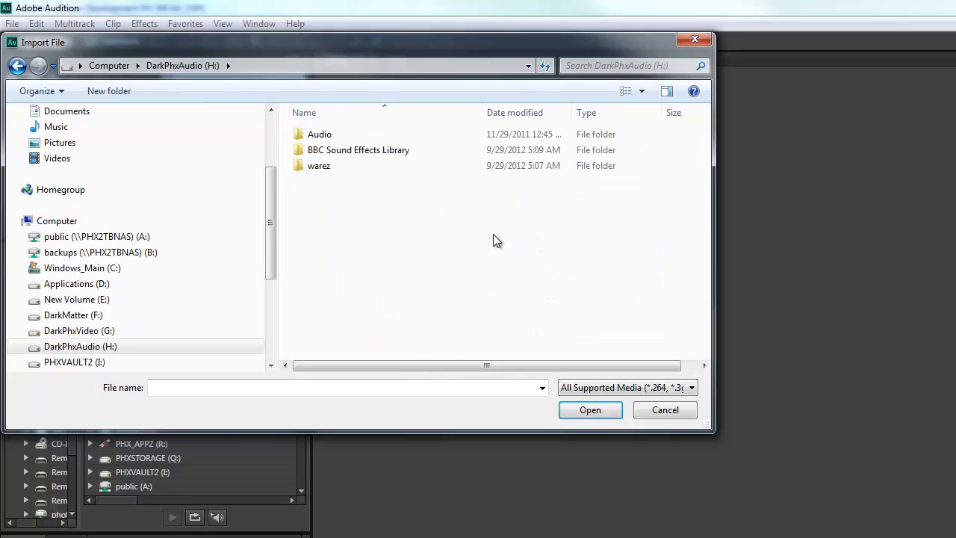
double_click(334, 157)
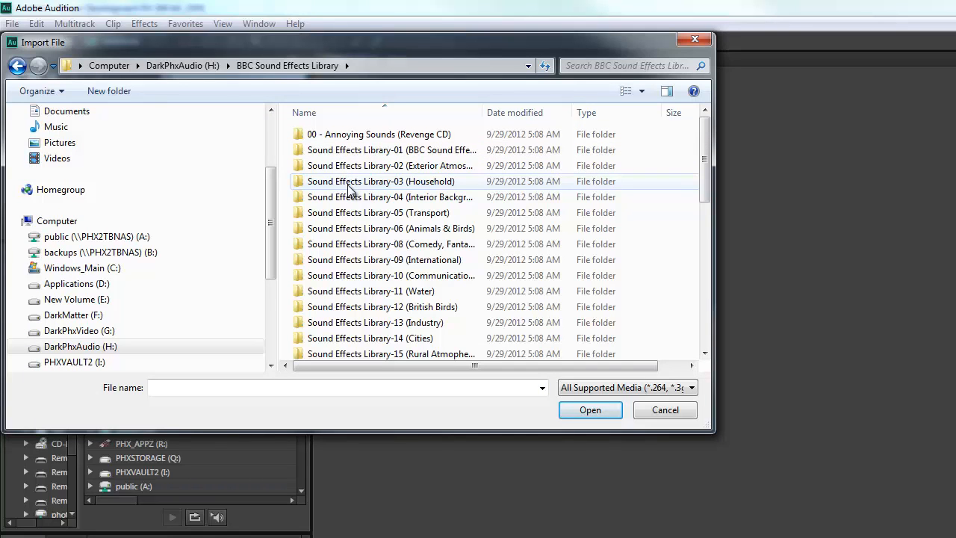
Look through the sounds in the Sound Effects Library-03 (Household) folder with their full names shown, and return to the parent folder.
left_click(348, 183)
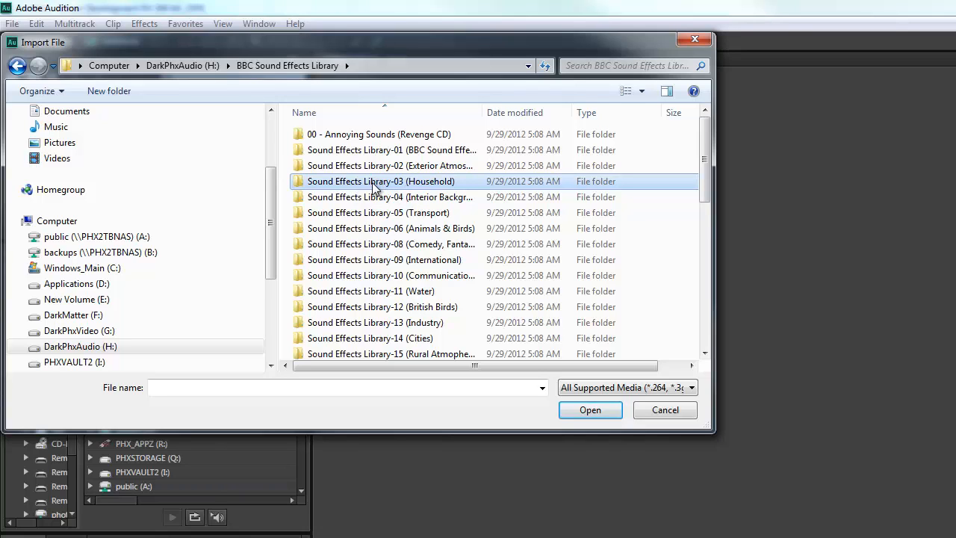
double_click(374, 186)
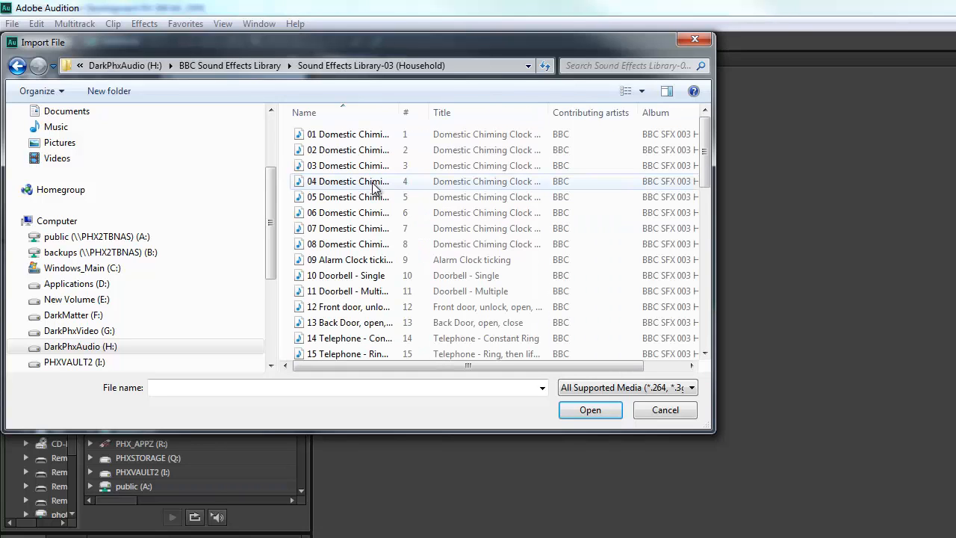
left_click_drag(398, 120, 564, 142)
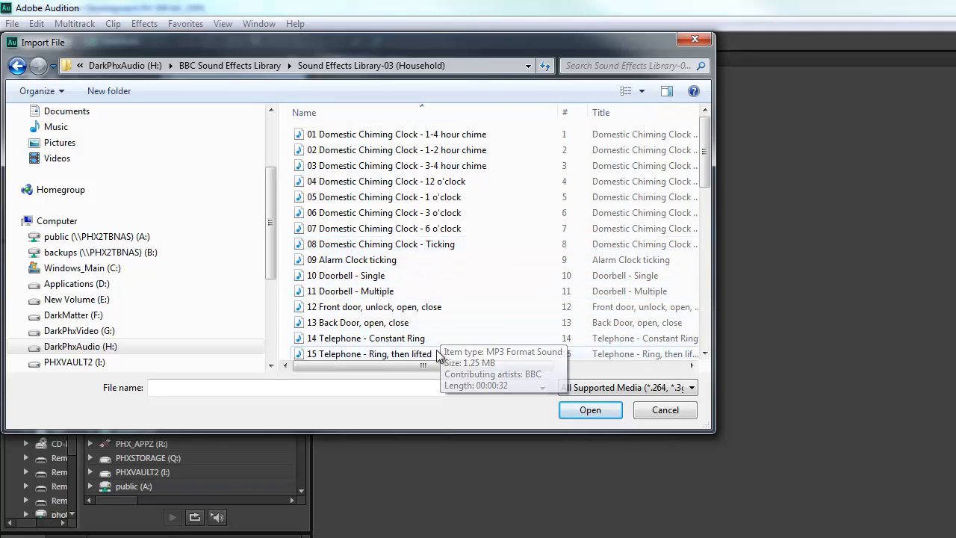
left_click_drag(704, 162, 706, 242)
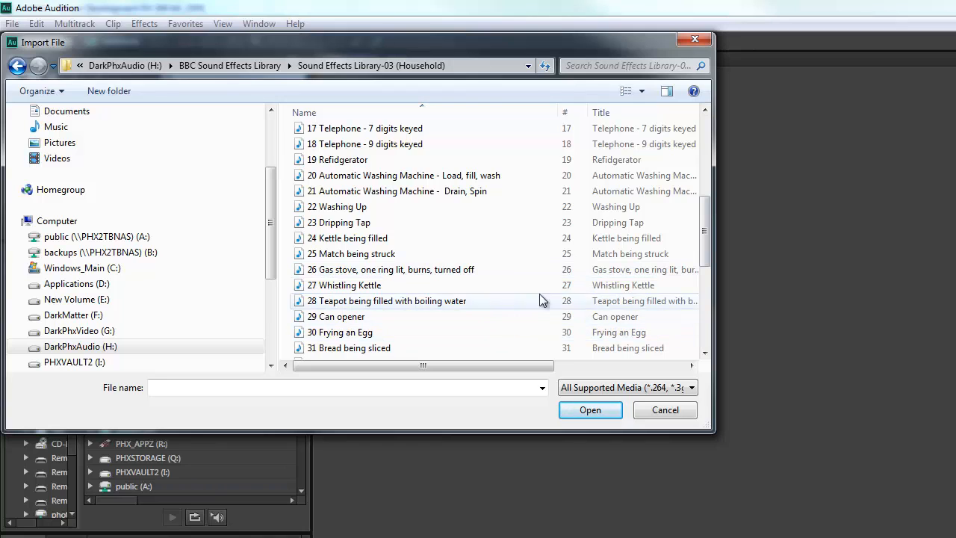
key("BackSpace")
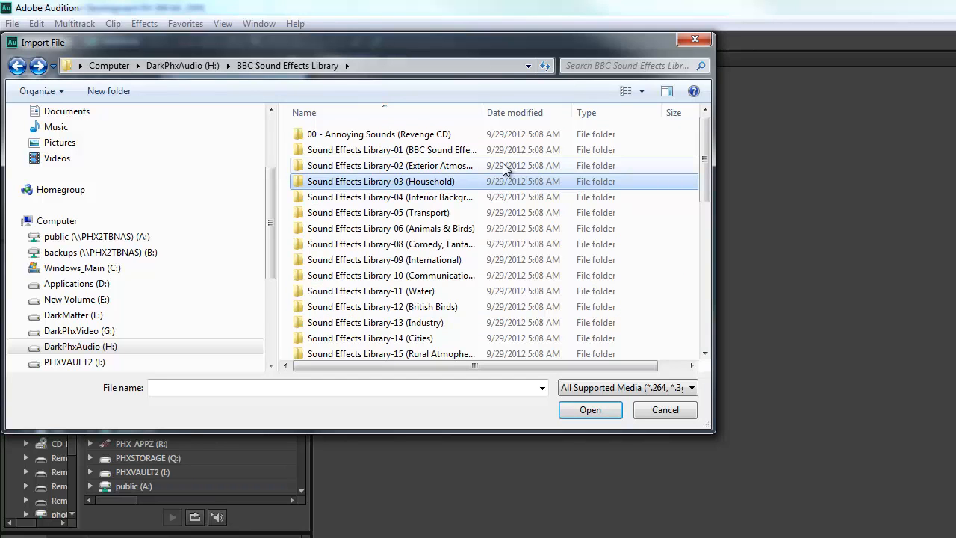
Import 06 High Street in a Small Town from the Sound Effects Library-02 (Exterior Atmospheres) folder and play back its opening seconds.
double_click(469, 165)
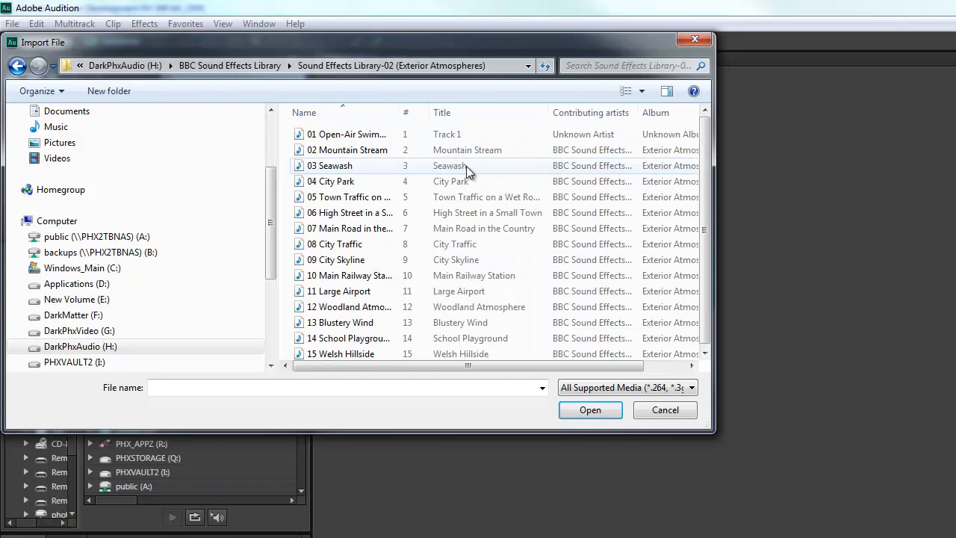
left_click_drag(401, 104, 472, 112)
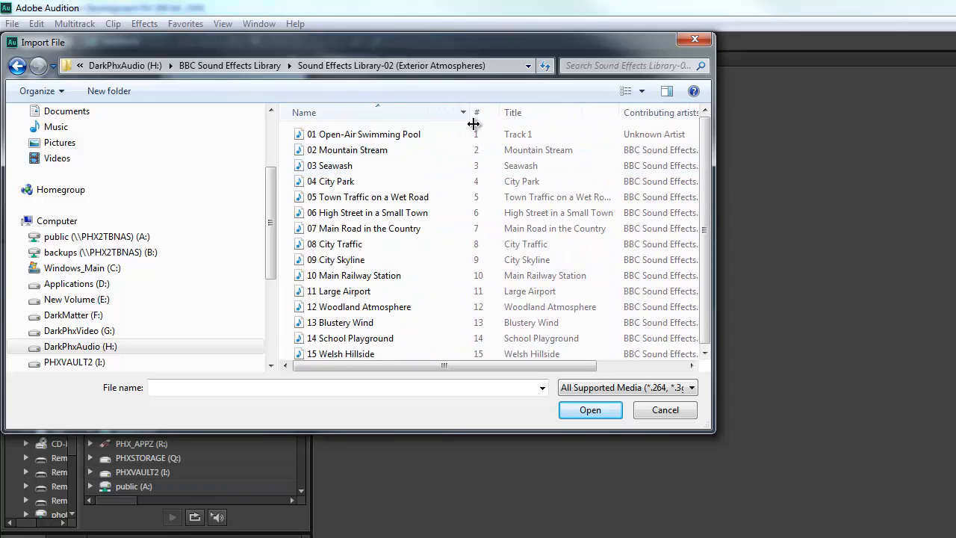
double_click(410, 215)
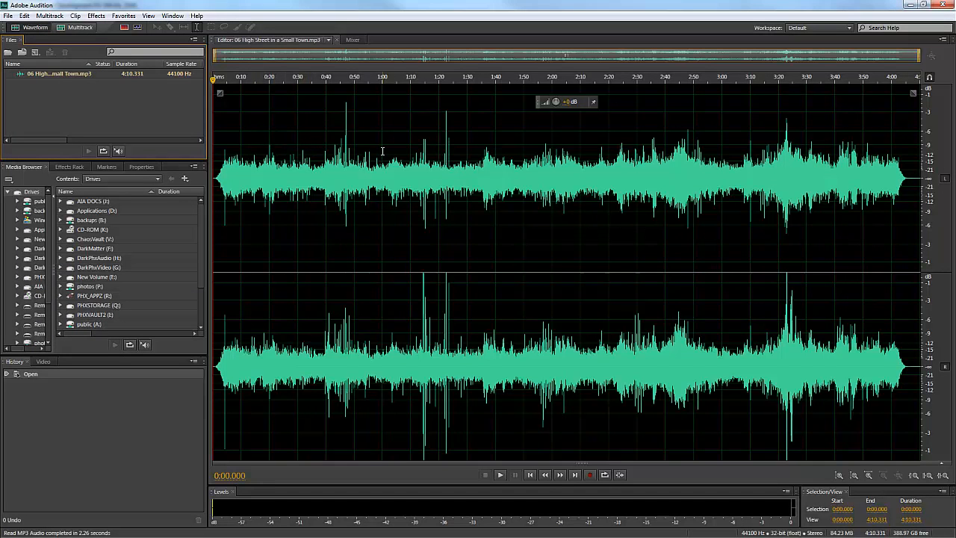
key("space")
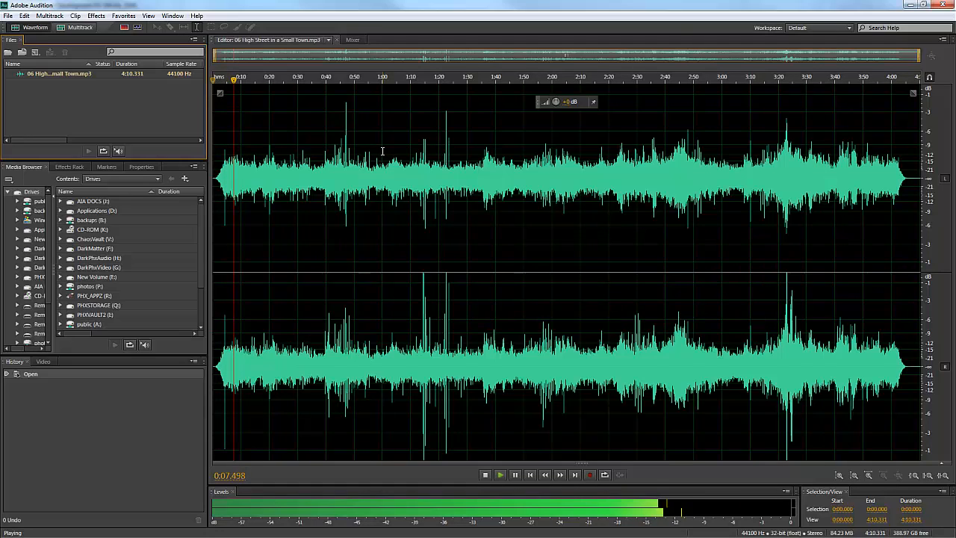
key("space")
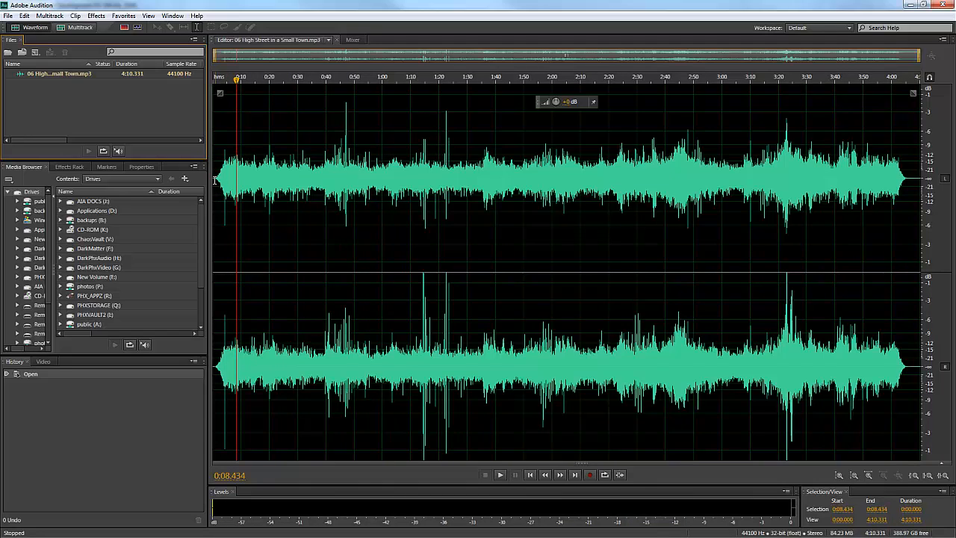
Select the silence of about 1.2 seconds at the very beginning of the waveform and delete it.
left_click_drag(213, 180, 216, 179)
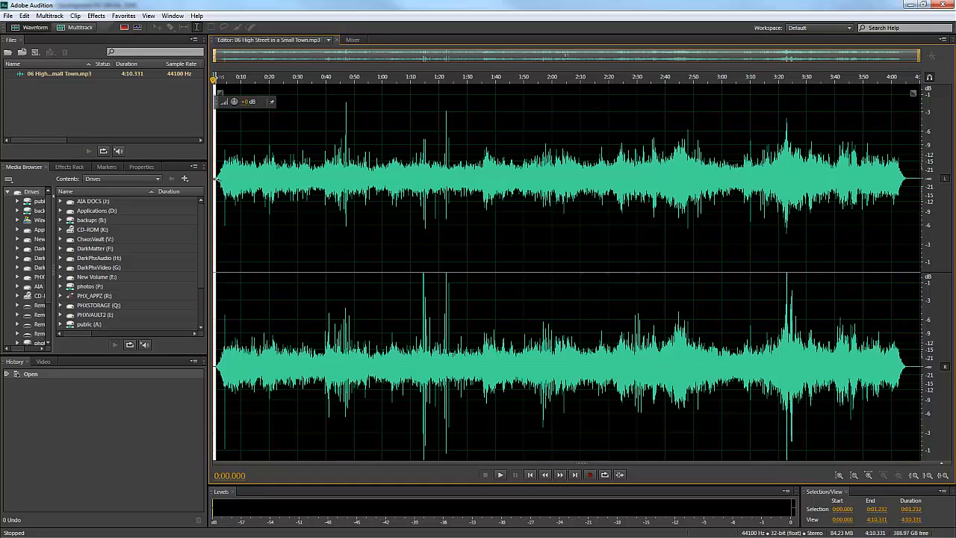
key("alt+=")
key("alt+minus")
scroll(215, 178, "up", 8)
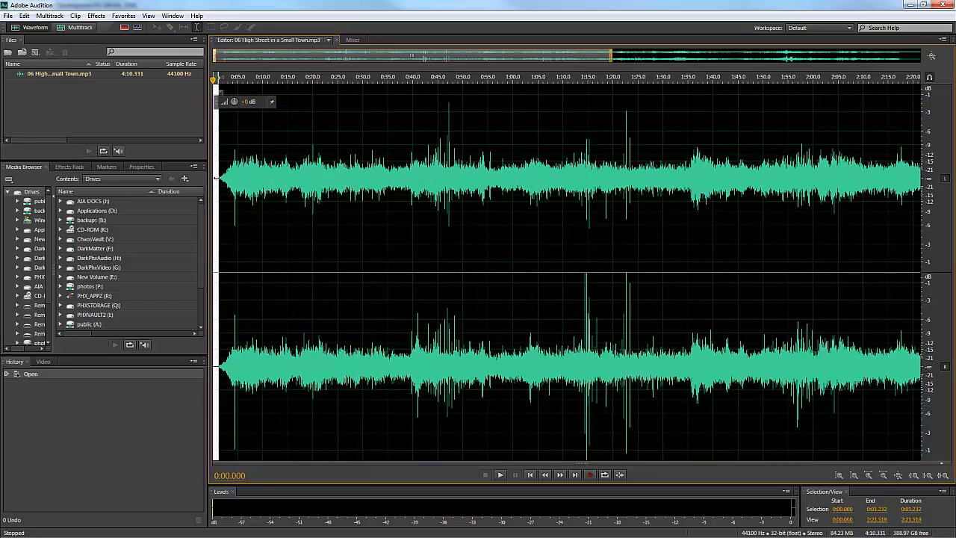
scroll(215, 178, "up", 5)
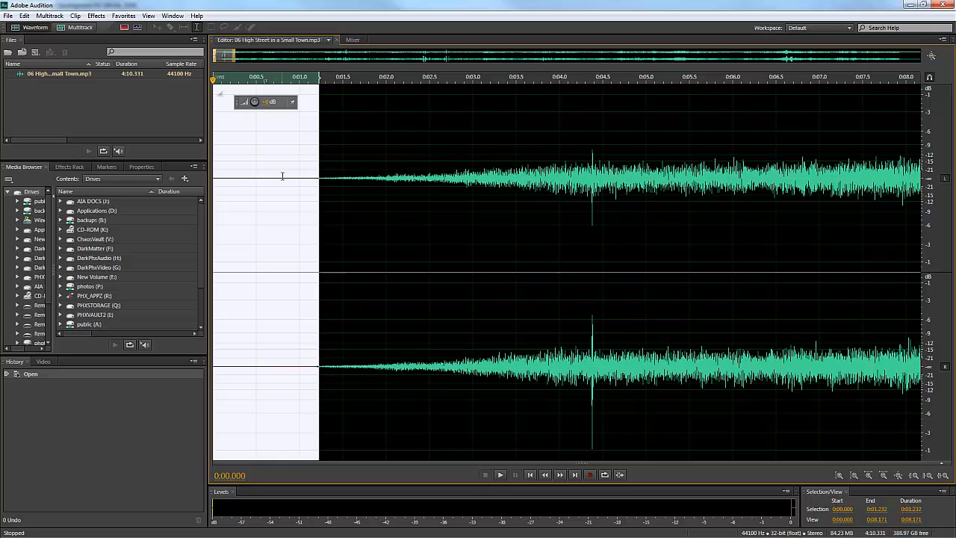
key("Delete")
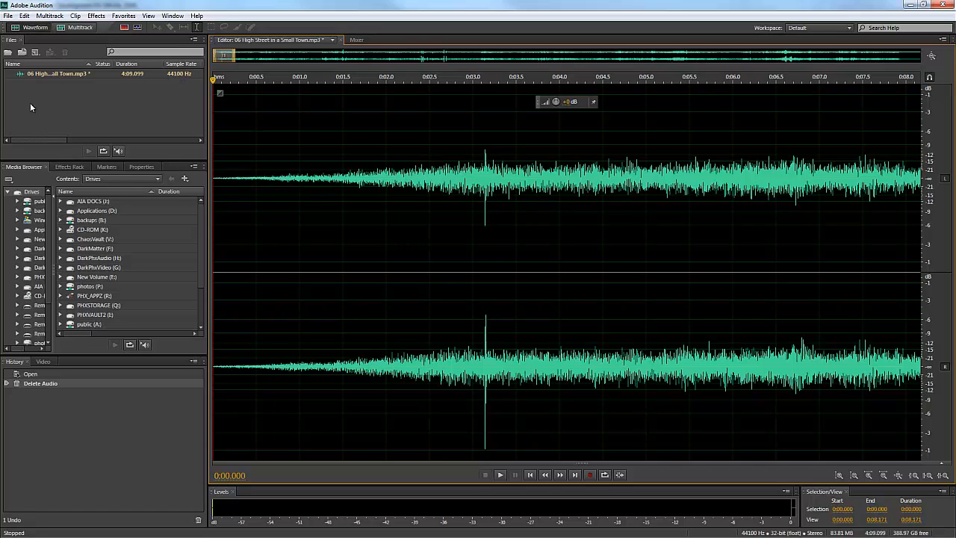
Start saving the trimmed clip as a new file, with the Desktop as its location and Wave PCM (*.wav, *.bwf) as its format.
left_click(8, 15)
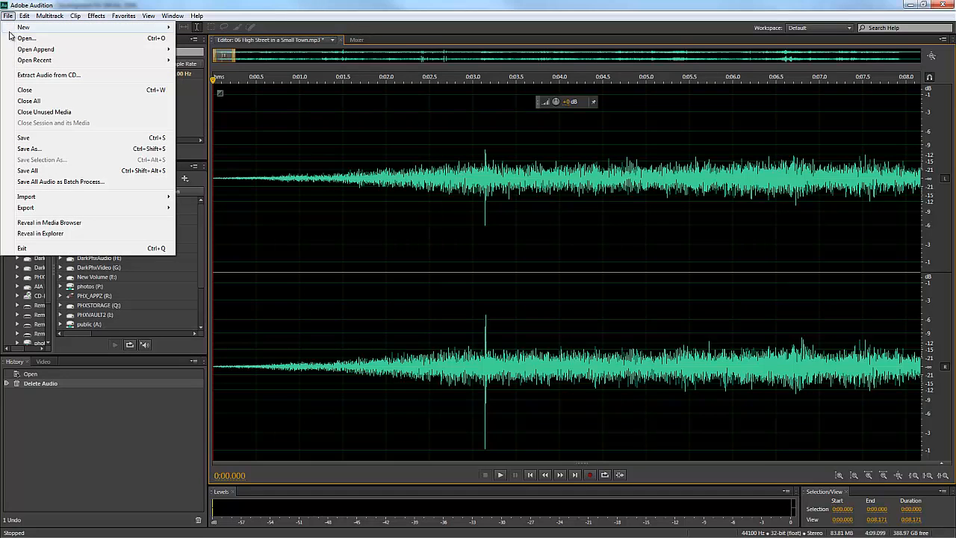
left_click(30, 150)
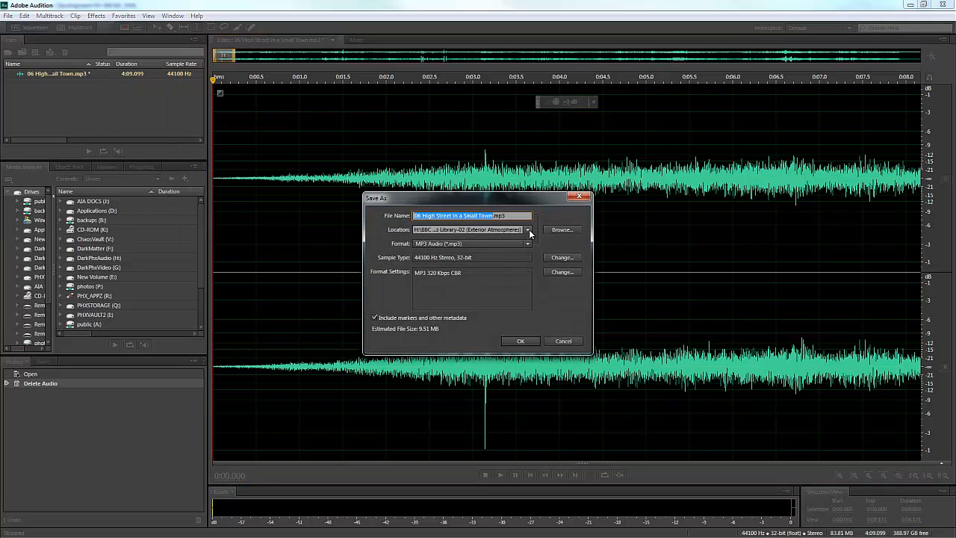
left_click(528, 230)
left_click(529, 234)
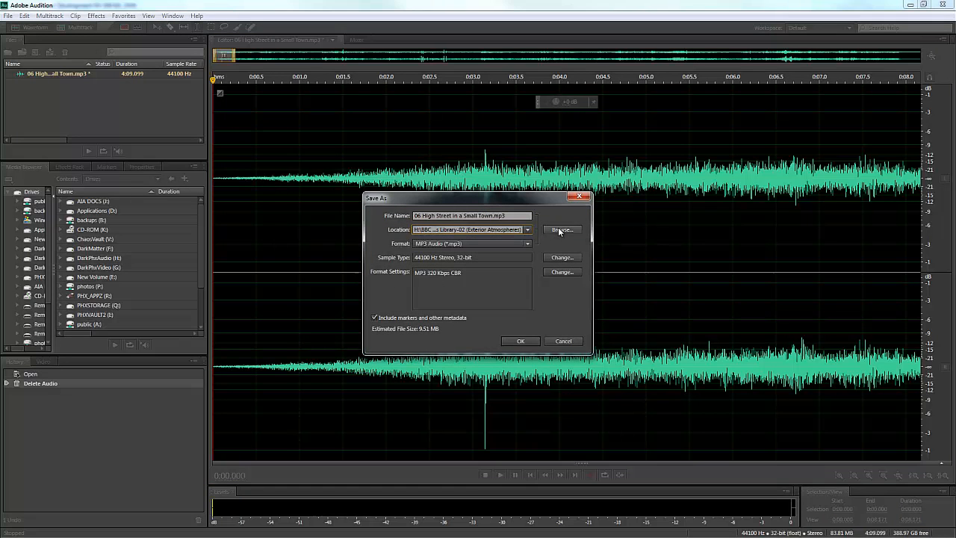
left_click(562, 230)
scroll(78, 112, "up", 3)
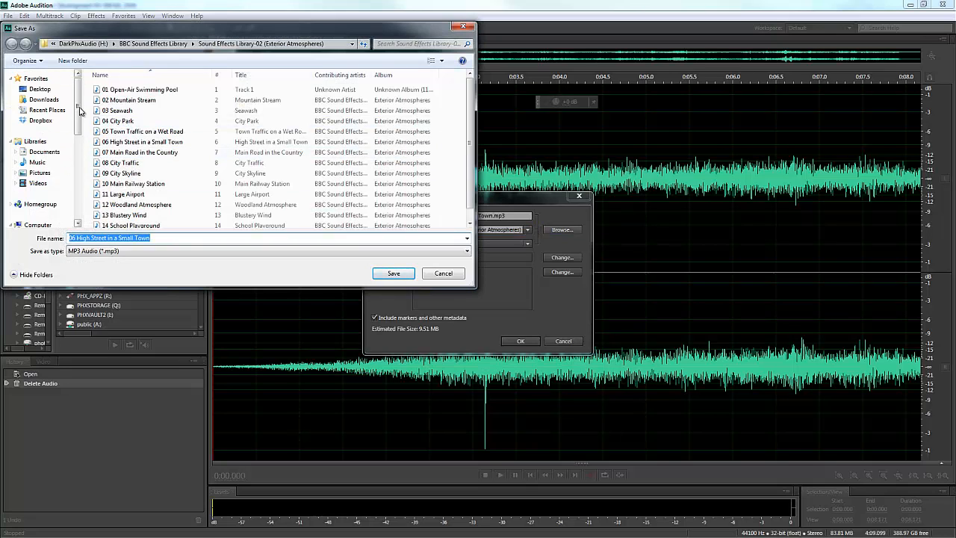
left_click(41, 89)
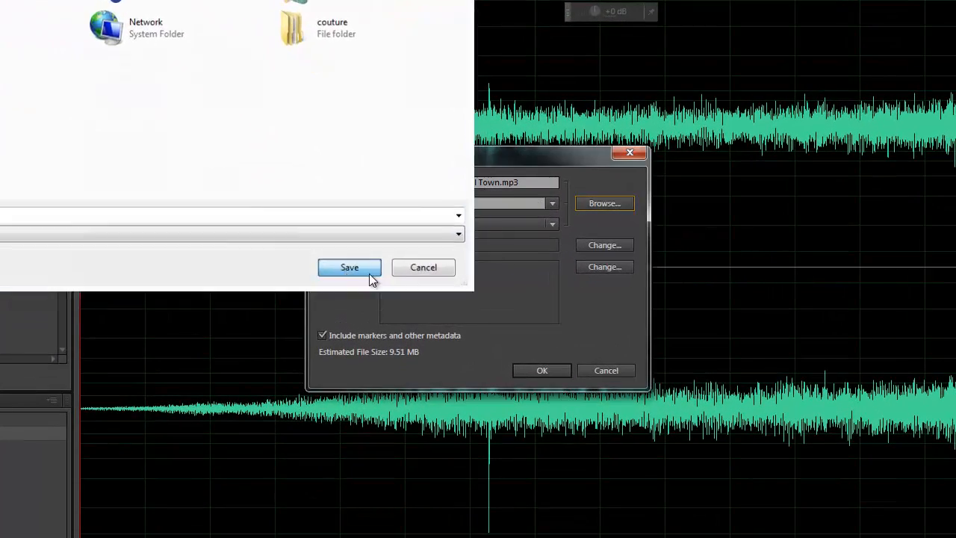
left_click(363, 274)
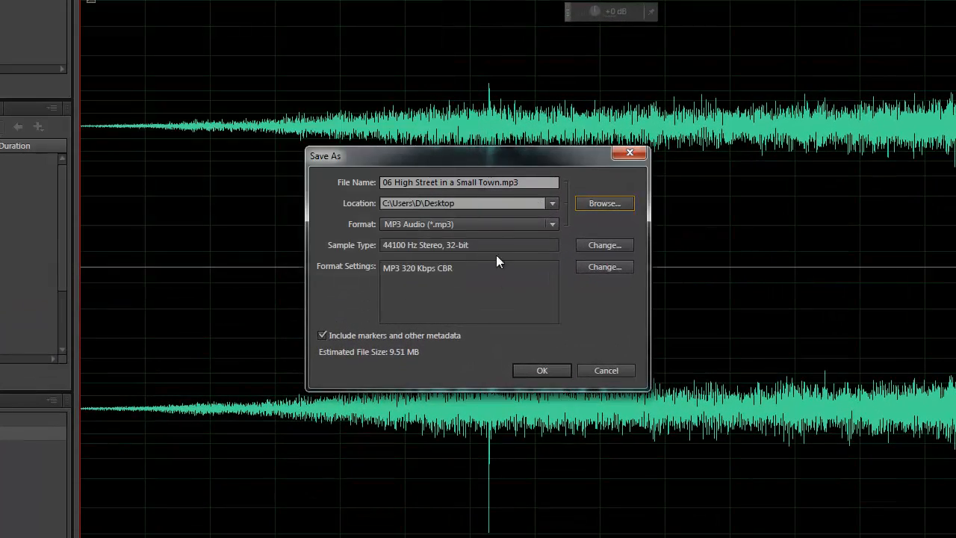
left_click(403, 226)
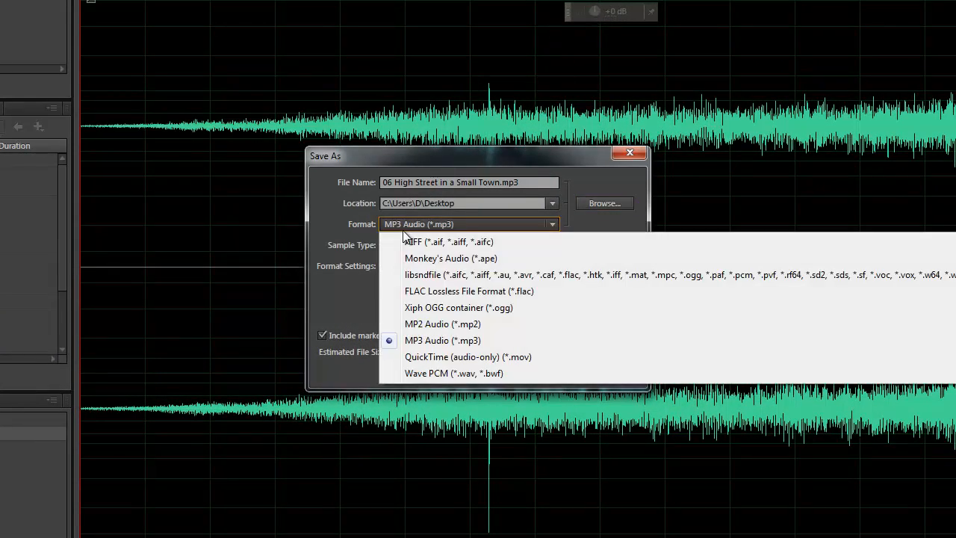
left_click(449, 374)
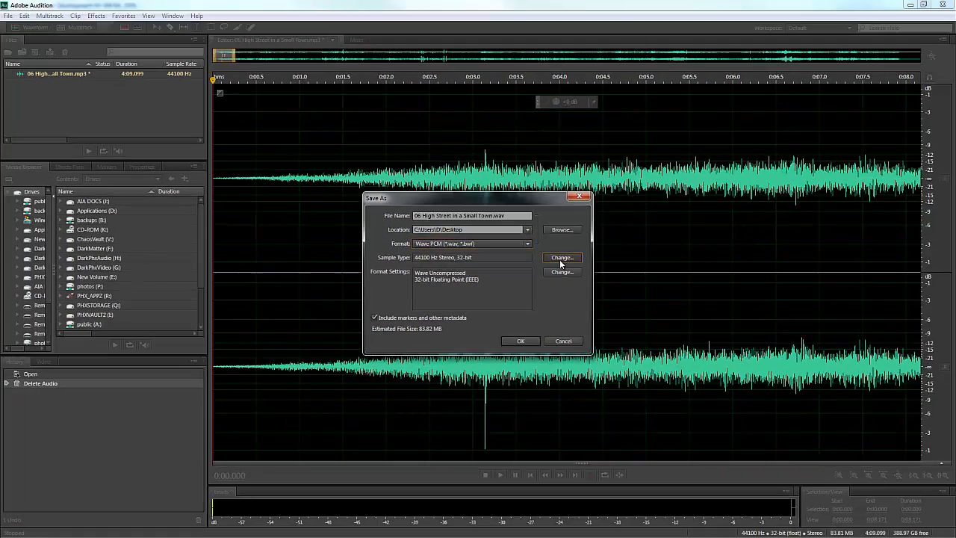
Convert the saved file's sample type to 32000 Hz, Mono, 16 bits, and move the save dialog aside.
left_click(605, 245)
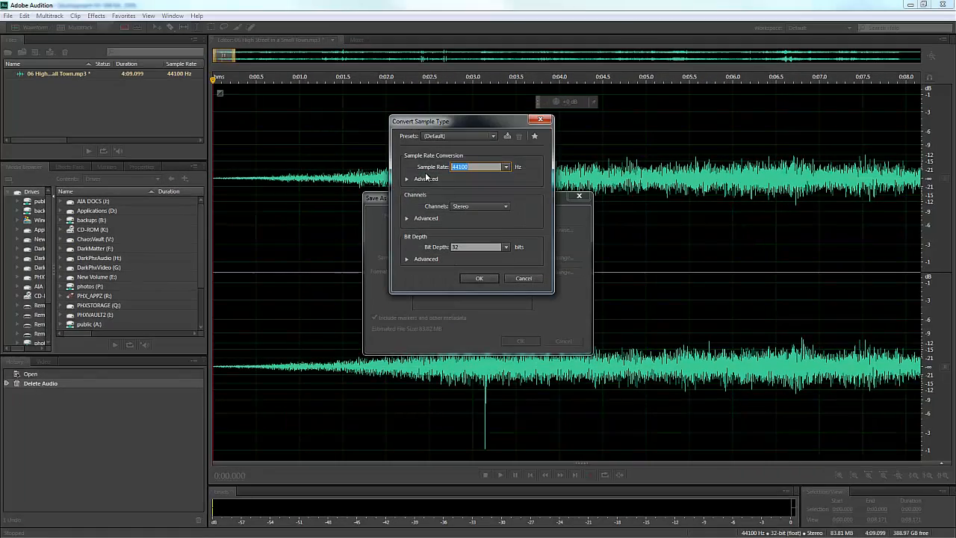
left_click(508, 167)
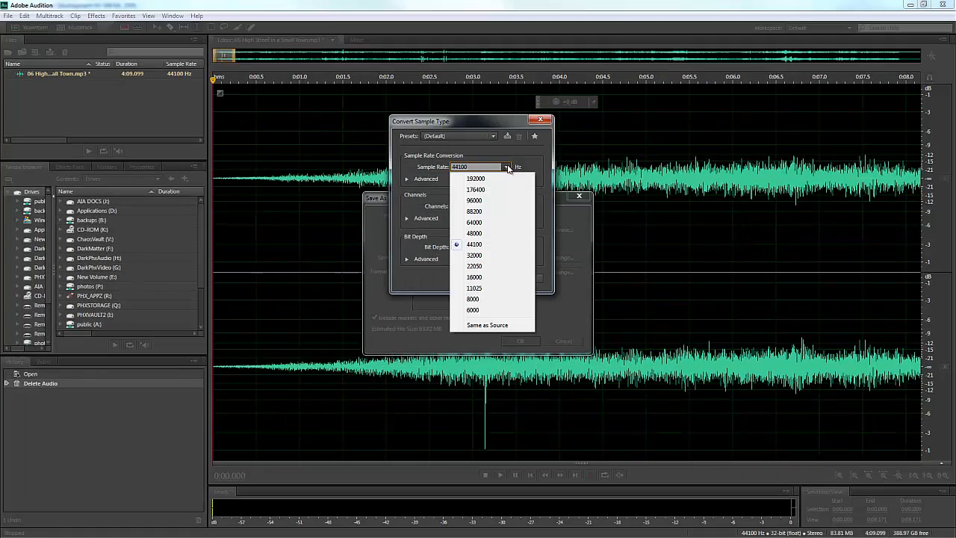
left_click(483, 255)
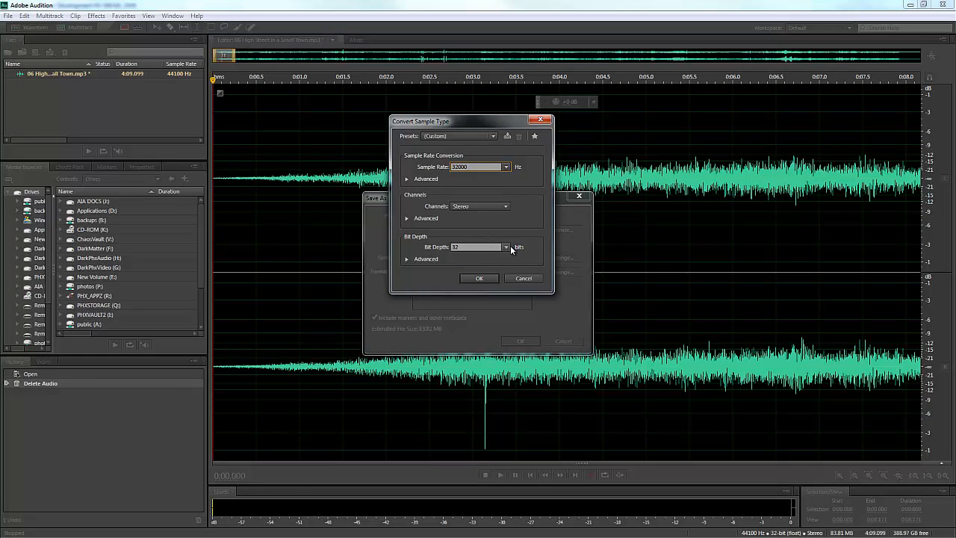
left_click(507, 247)
left_click(498, 268)
left_click(491, 206)
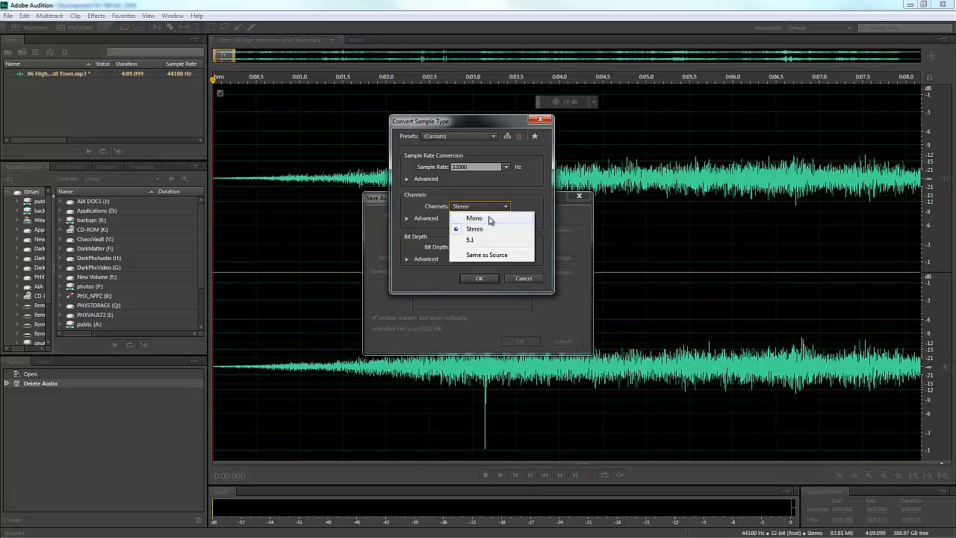
left_click(490, 218)
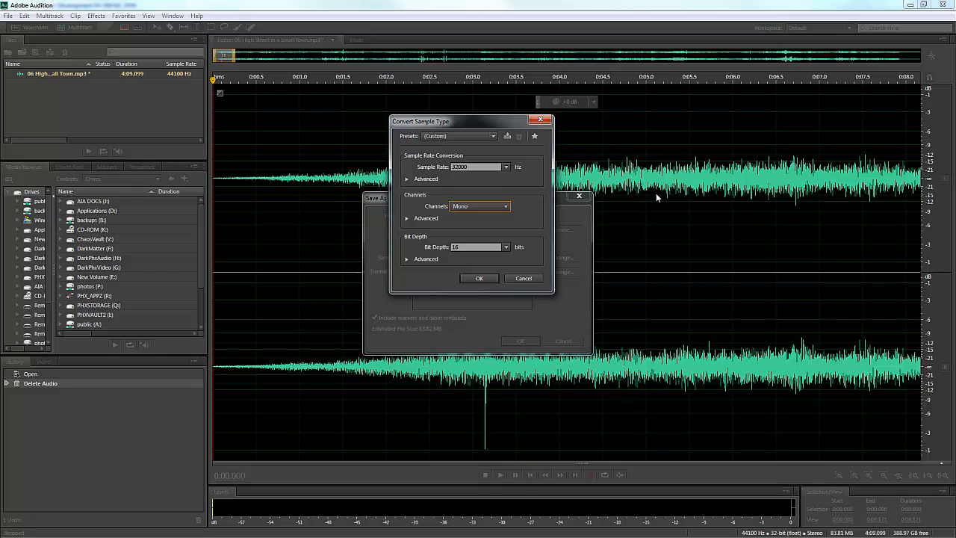
left_click(489, 278)
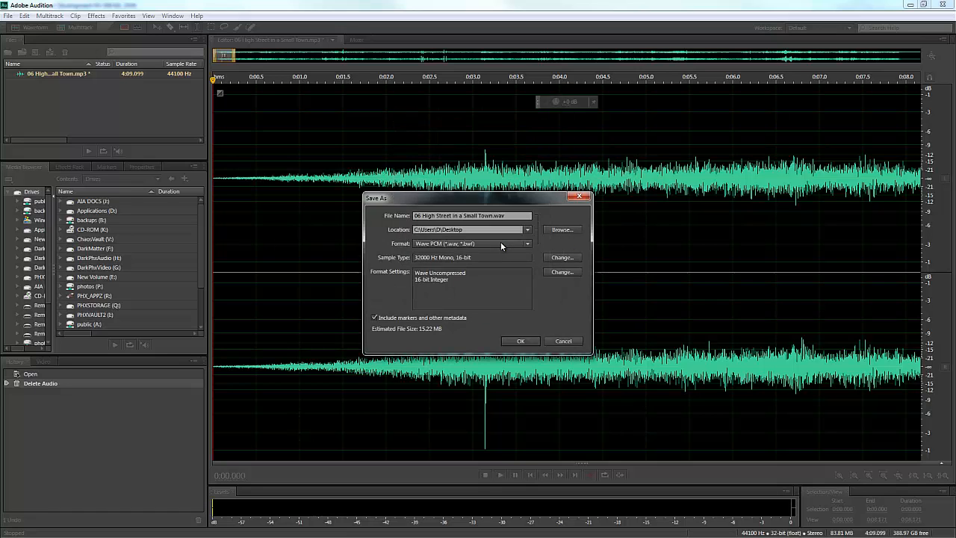
left_click_drag(488, 203, 757, 237)
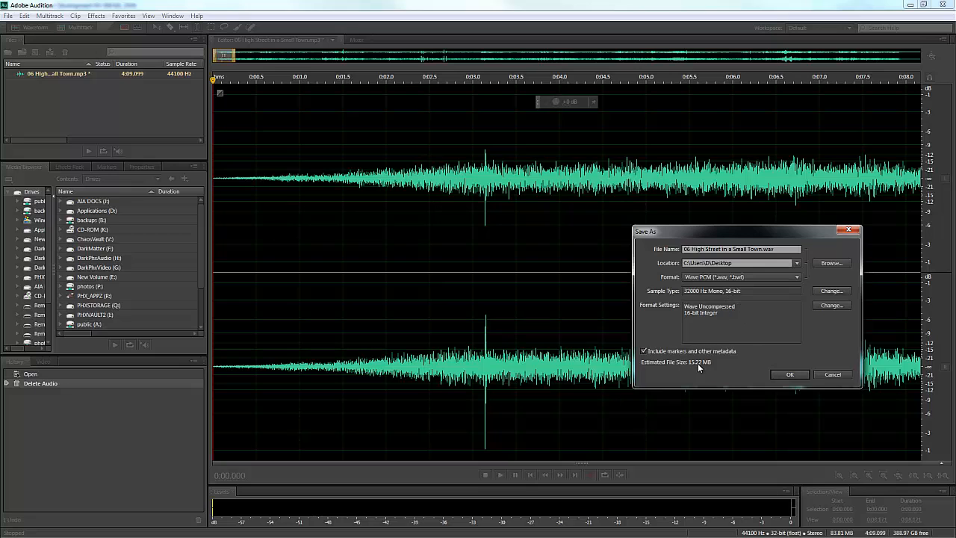
Save the converted WAV file and play back a few seconds of it from about 6.2 seconds.
left_click(792, 374)
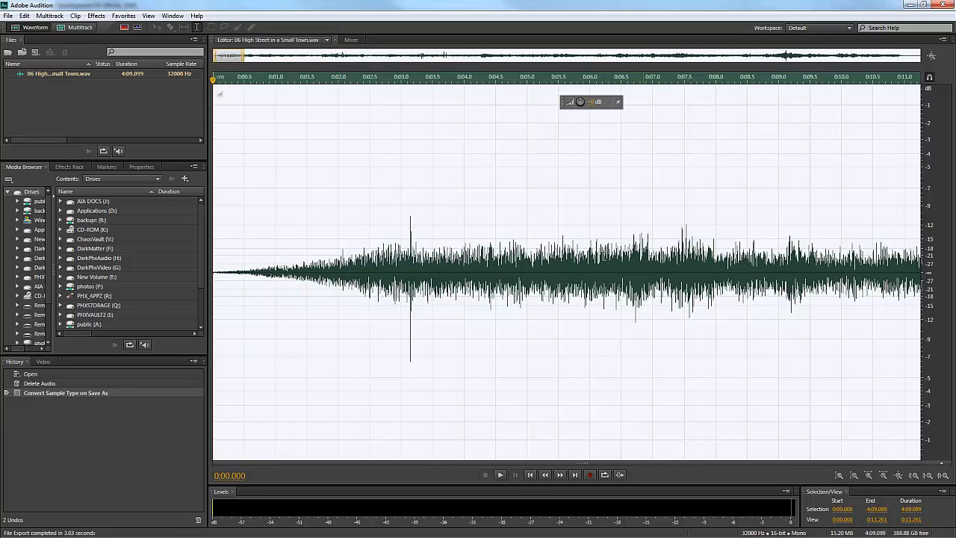
left_click(600, 257)
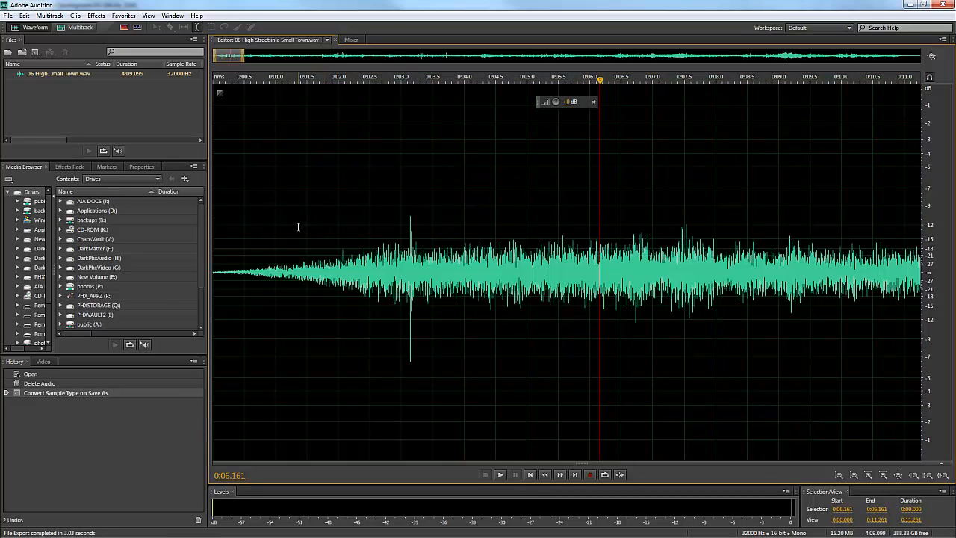
key("space")
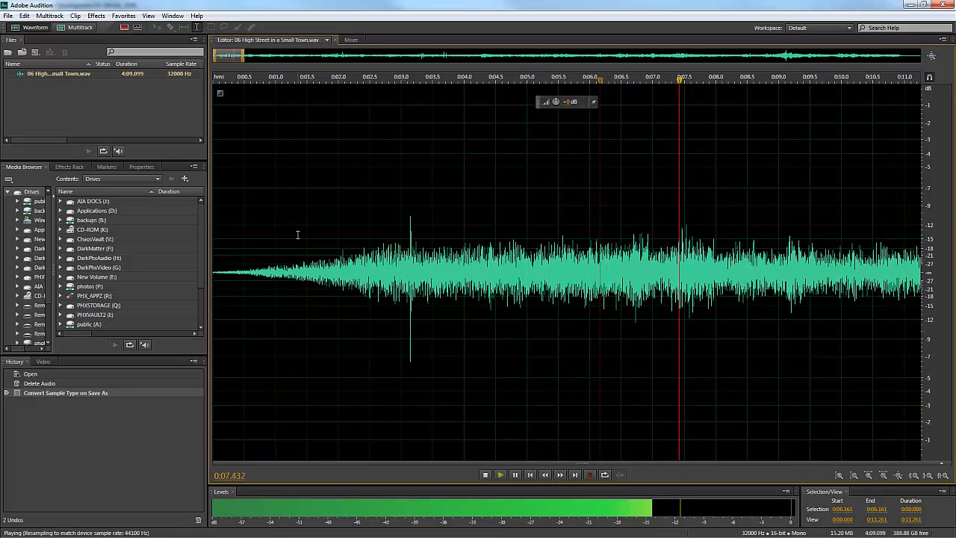
key("space")
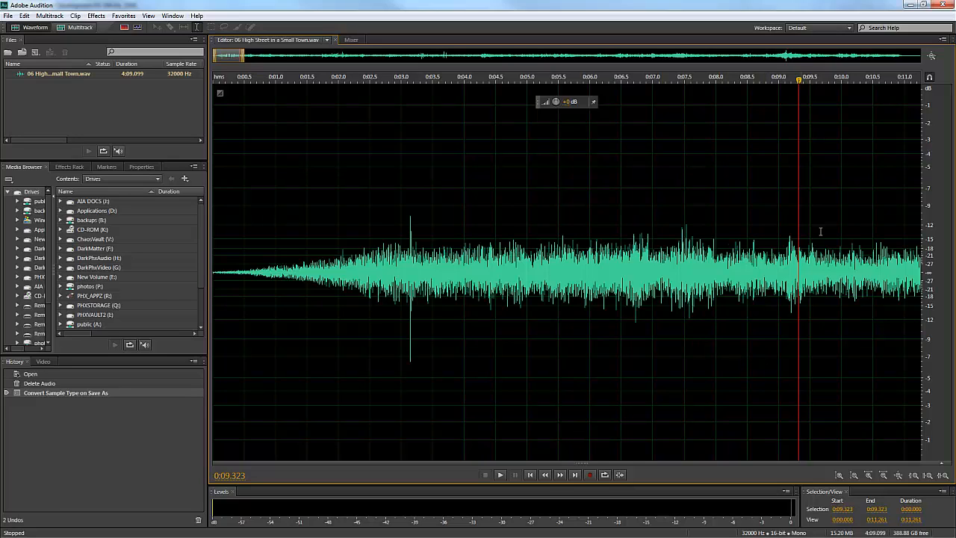
Switch to the Unreal Development Kit and start a new asset in a package named My_Package.
left_click(910, 7)
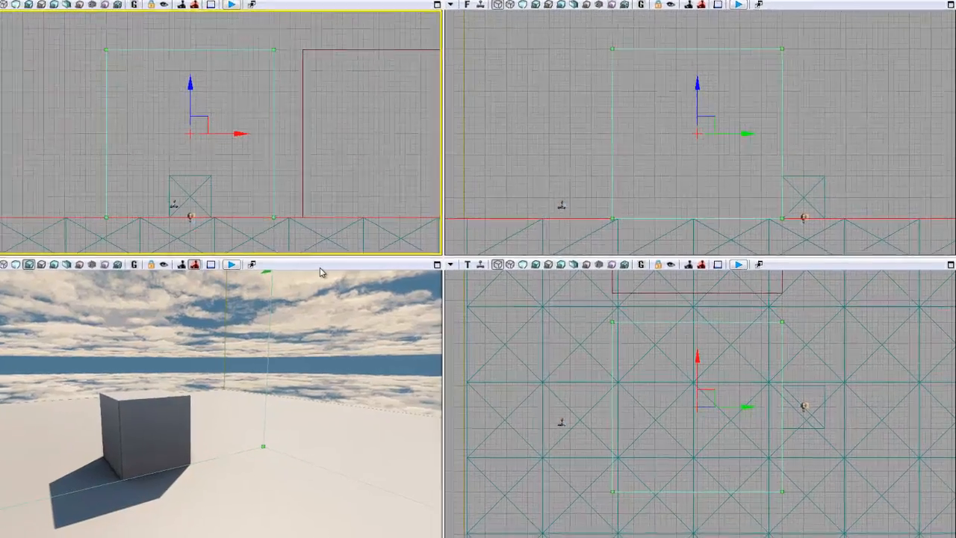
key("alt+Tab")
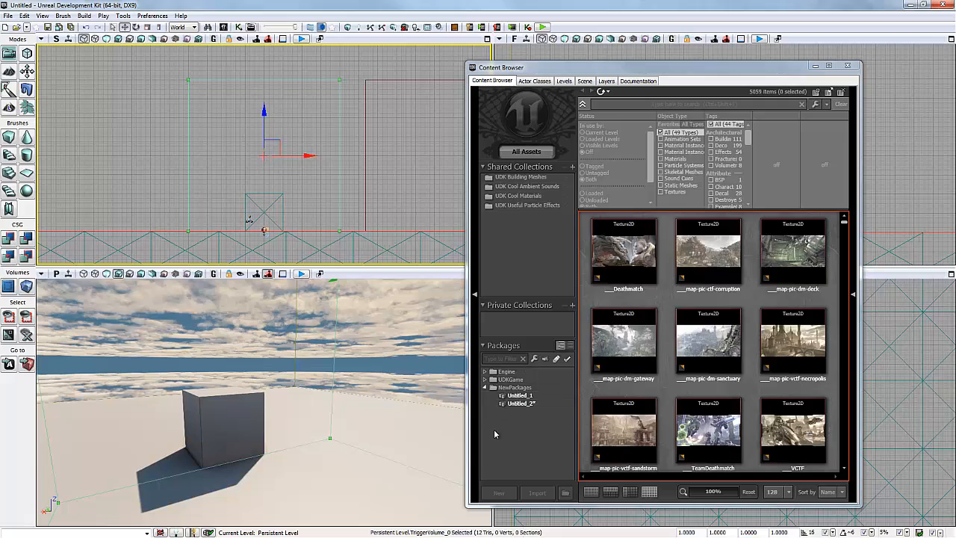
left_click(519, 476)
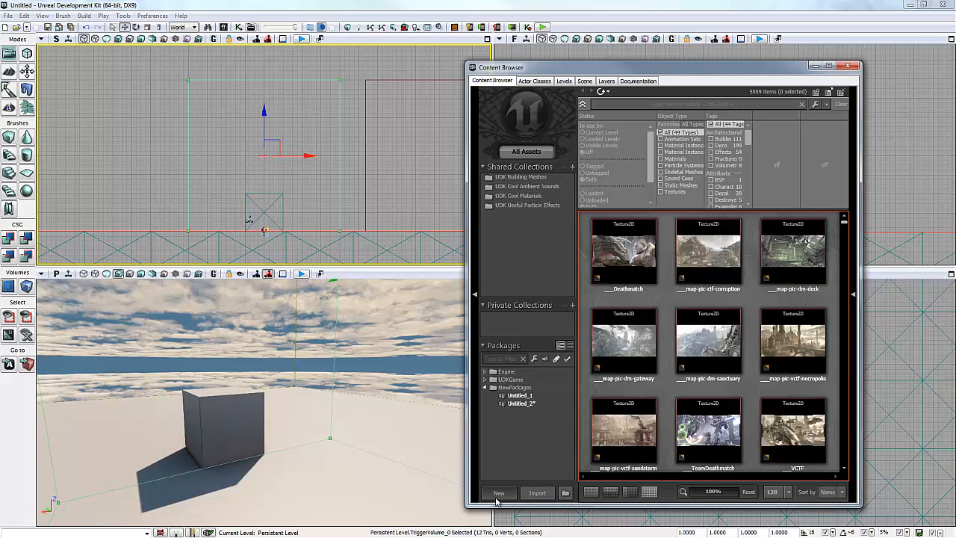
left_click(498, 493)
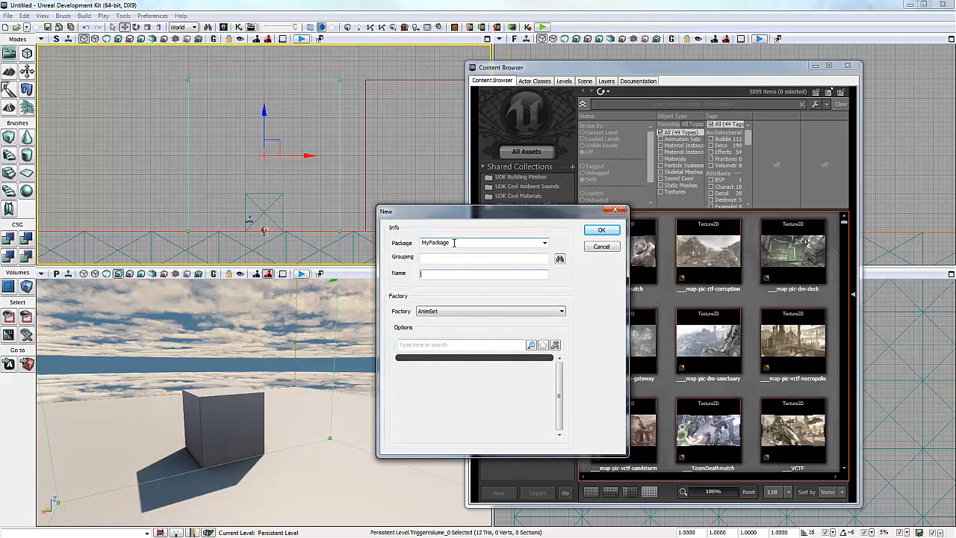
double_click(448, 243)
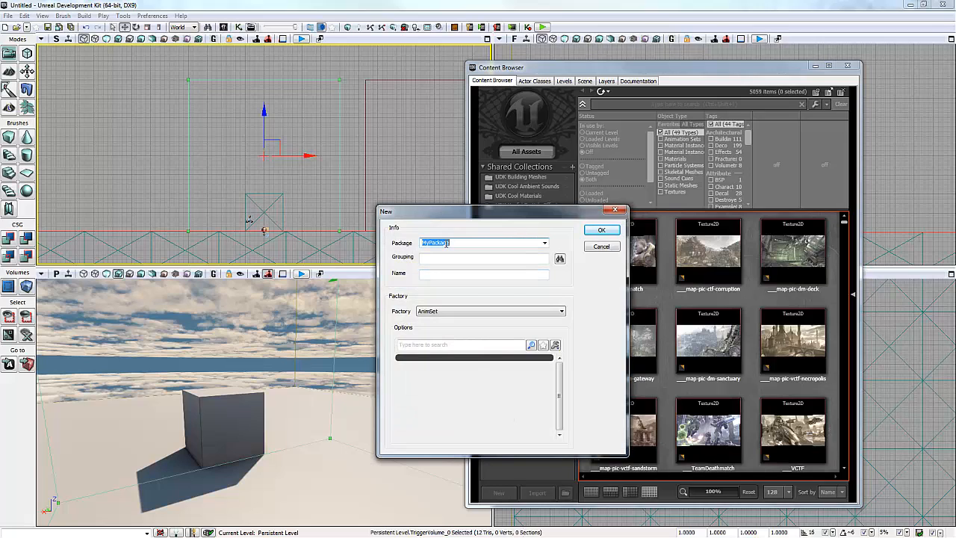
left_click(433, 245)
type("_")
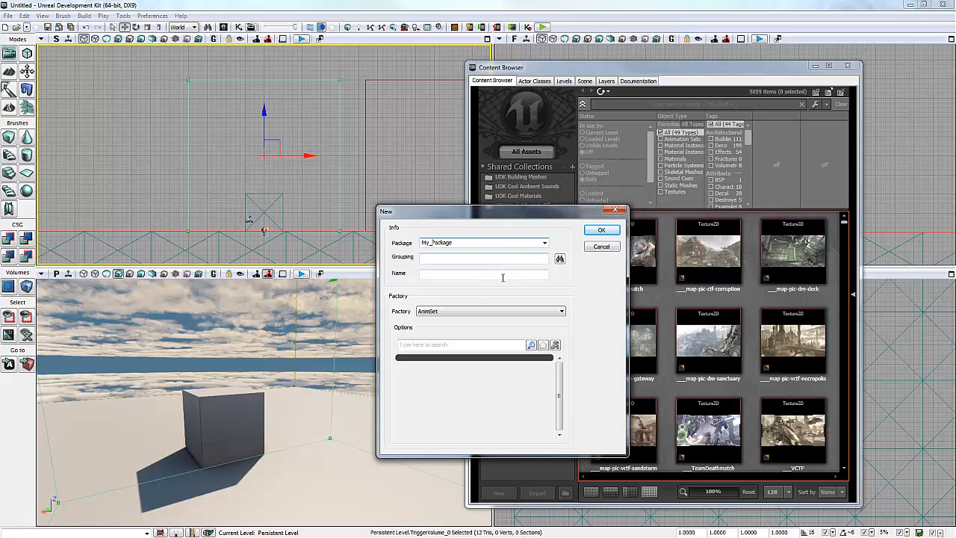
Set the new asset's factory to SoundCue, name it outdoor_sound and create it.
left_click(504, 274)
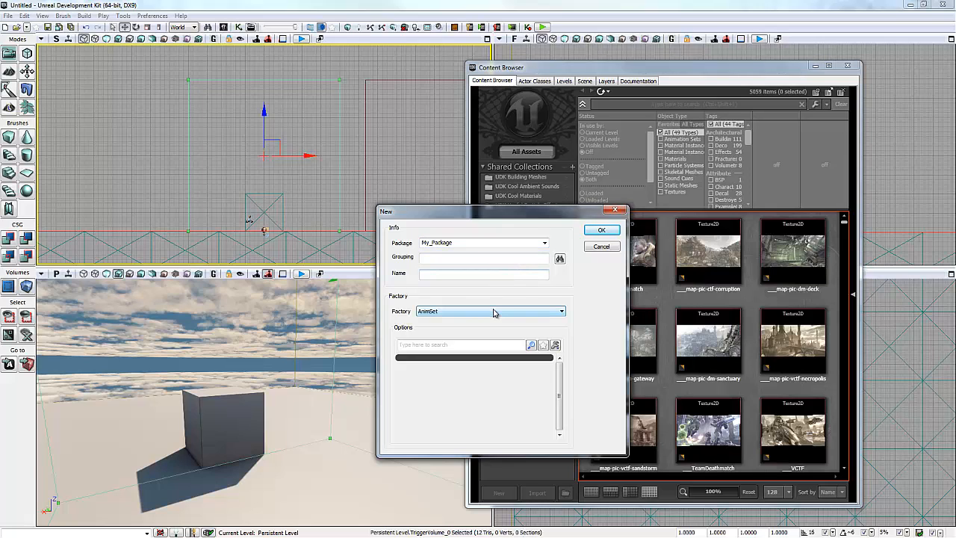
left_click(493, 312)
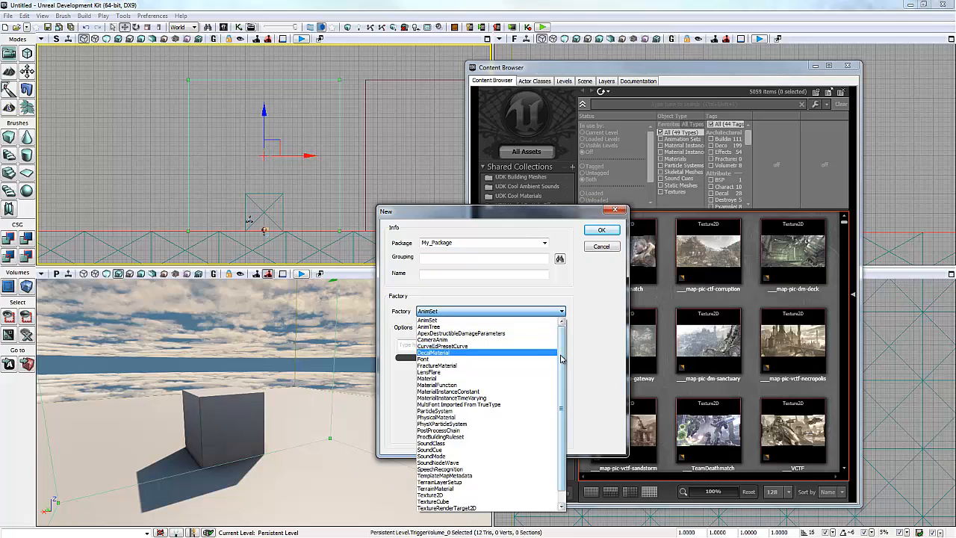
scroll(562, 369, "down", 1)
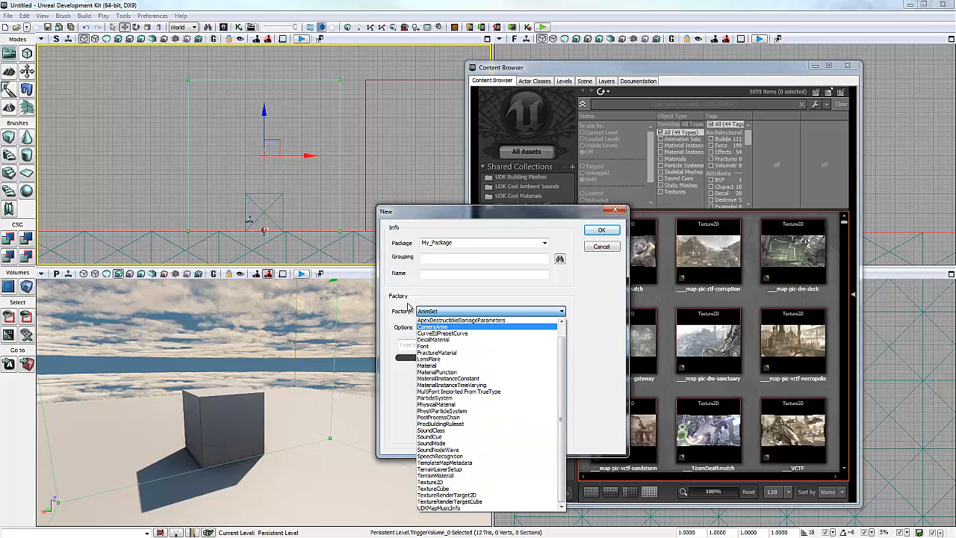
left_click(452, 438)
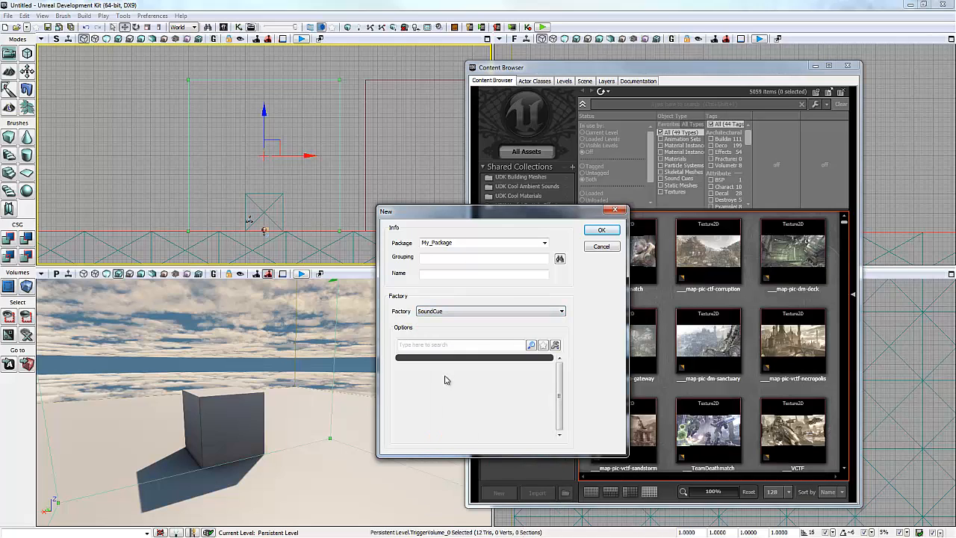
left_click(470, 276)
type("outdoor")
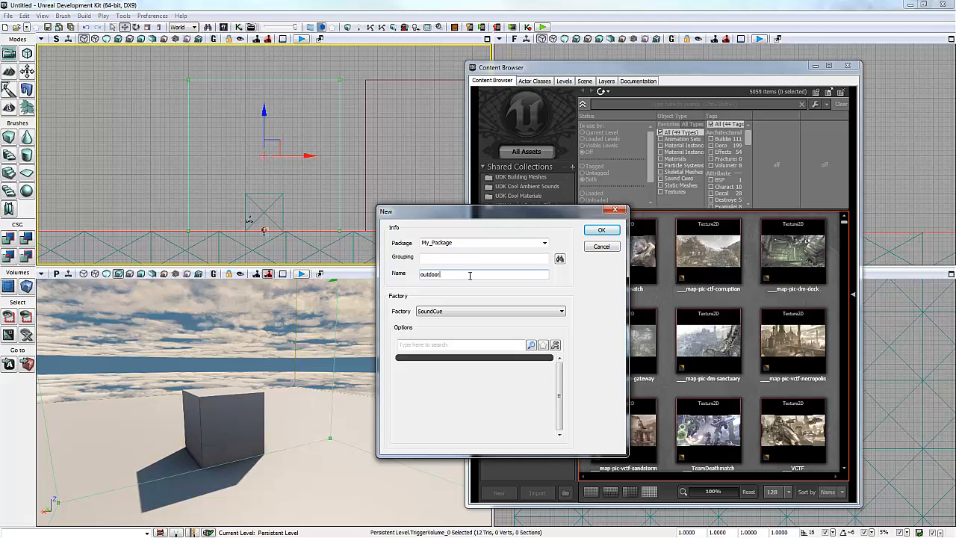
type("_sound")
left_click(598, 230)
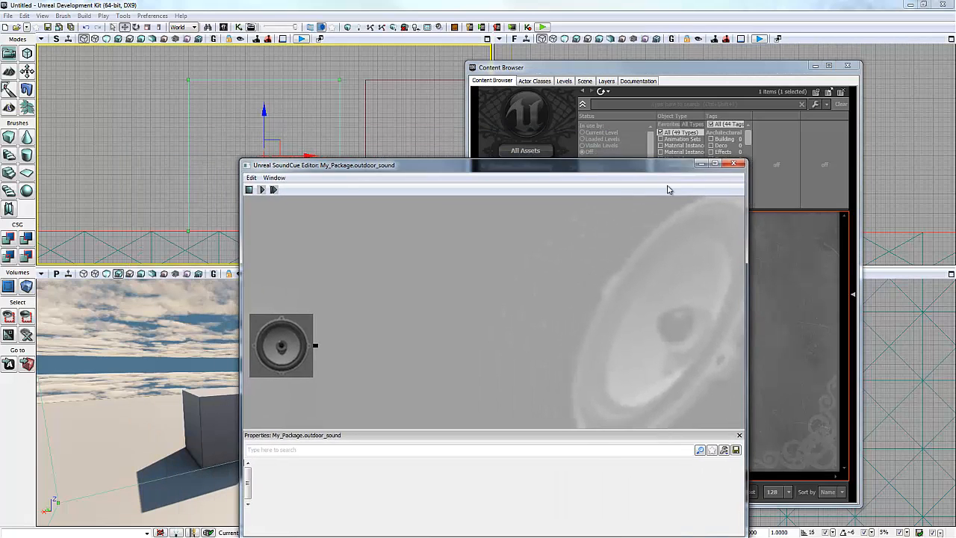
Move the SoundCue Editor and Content Browser windows apart, and close the editor for outdoor_sound.
left_click_drag(669, 189, 413, 88)
left_click_drag(530, 69, 590, 63)
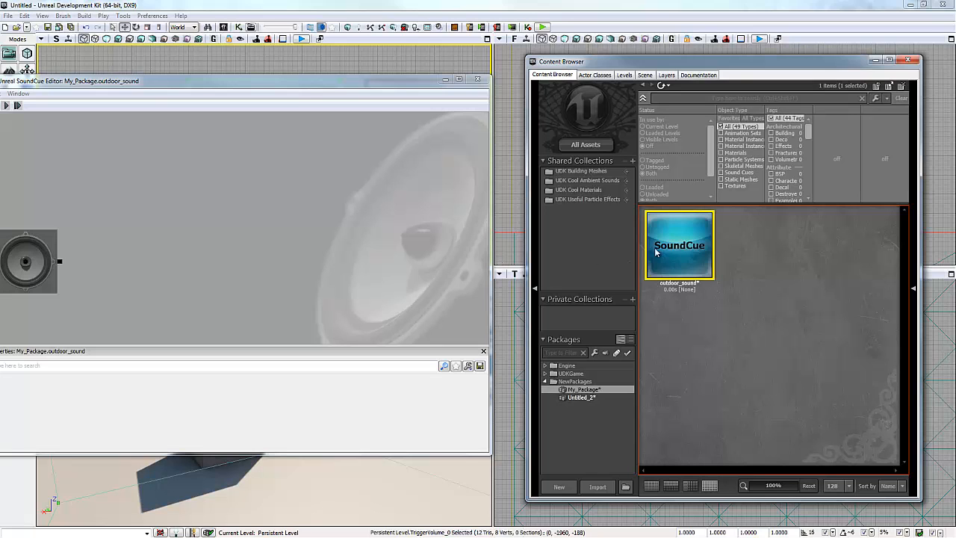
mouse_move(667, 275)
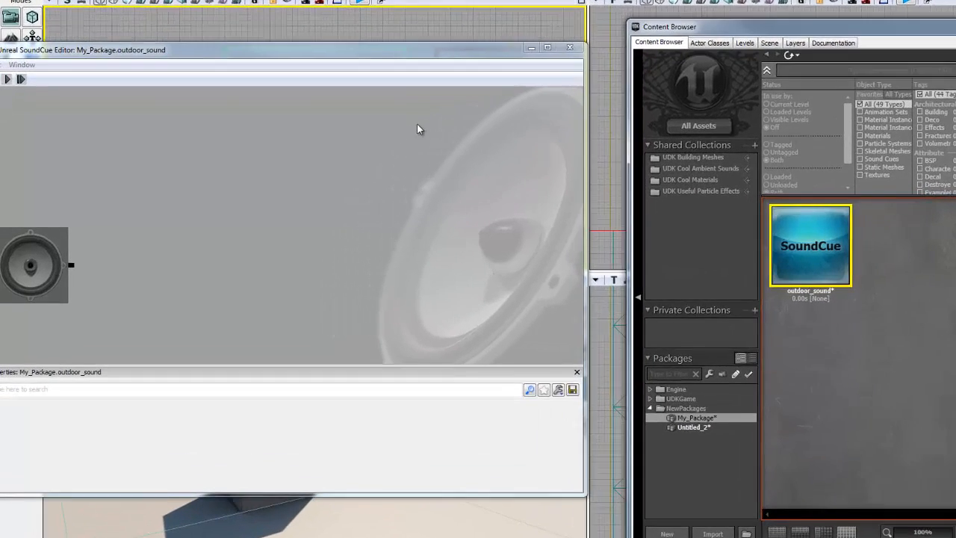
left_click_drag(402, 53, 598, 42)
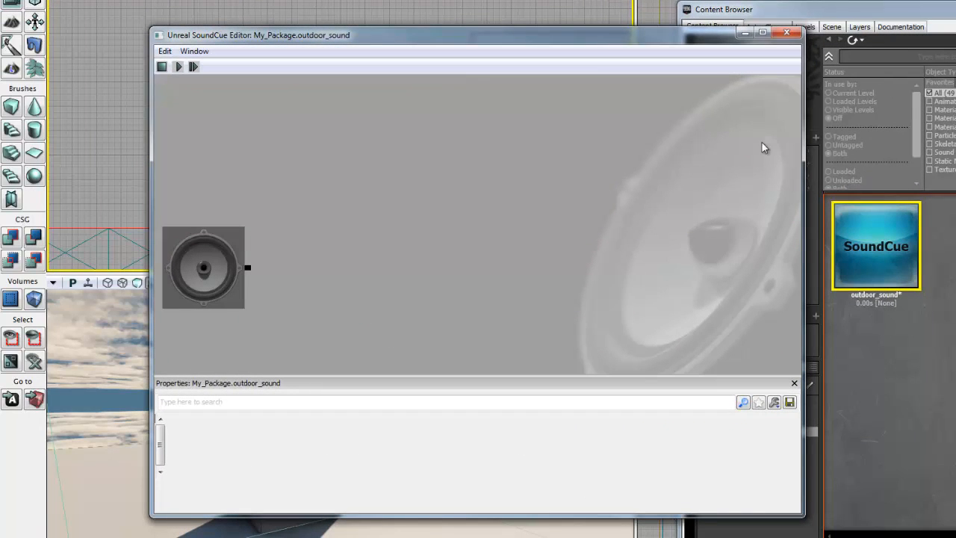
left_click(783, 32)
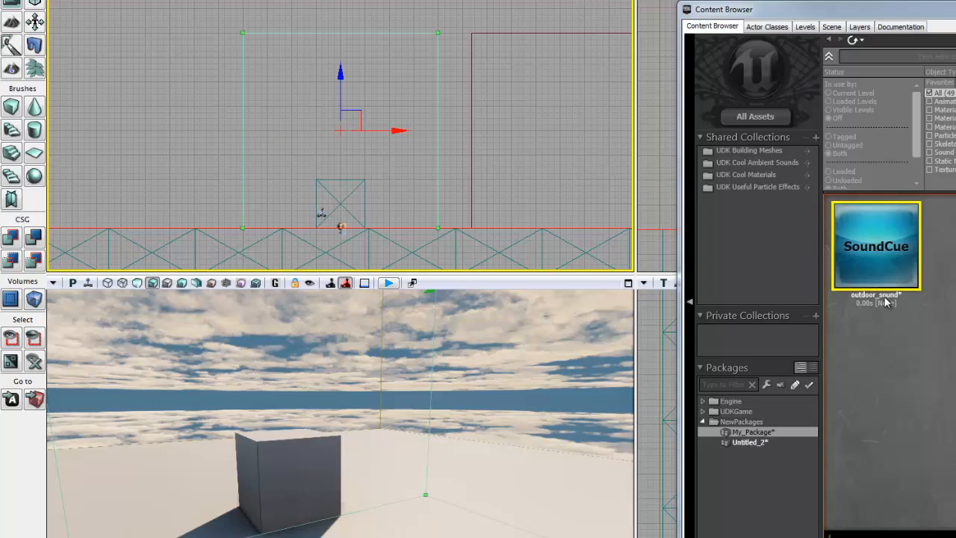
Save the new package as My_Package in the UDKGame Content folder.
right_click(771, 433)
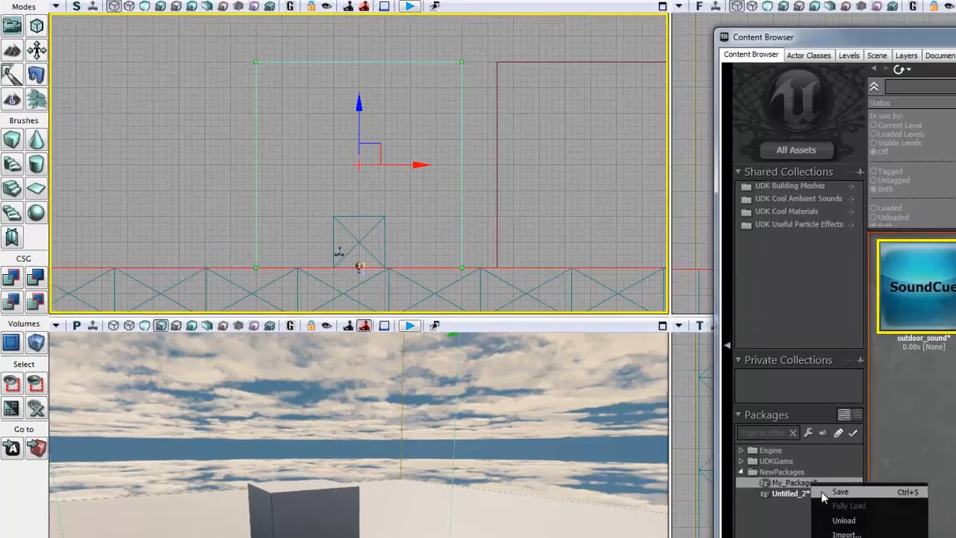
left_click(782, 442)
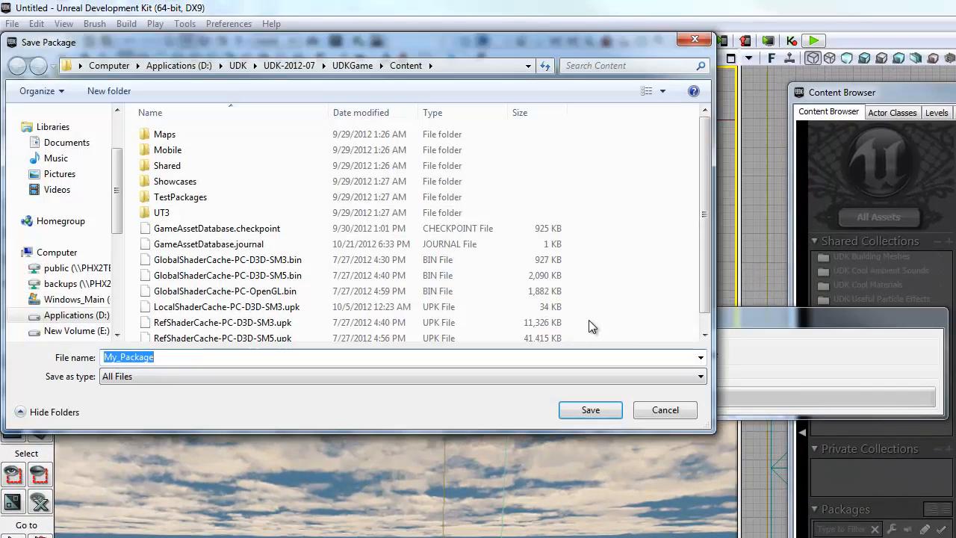
left_click_drag(707, 301, 706, 322)
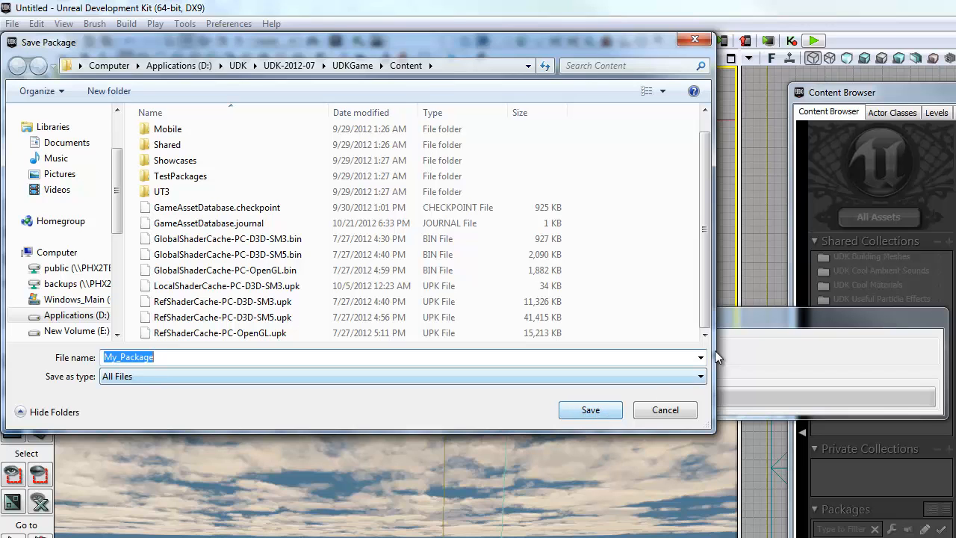
scroll(708, 291, "up", 1)
scroll(709, 291, "down", 1)
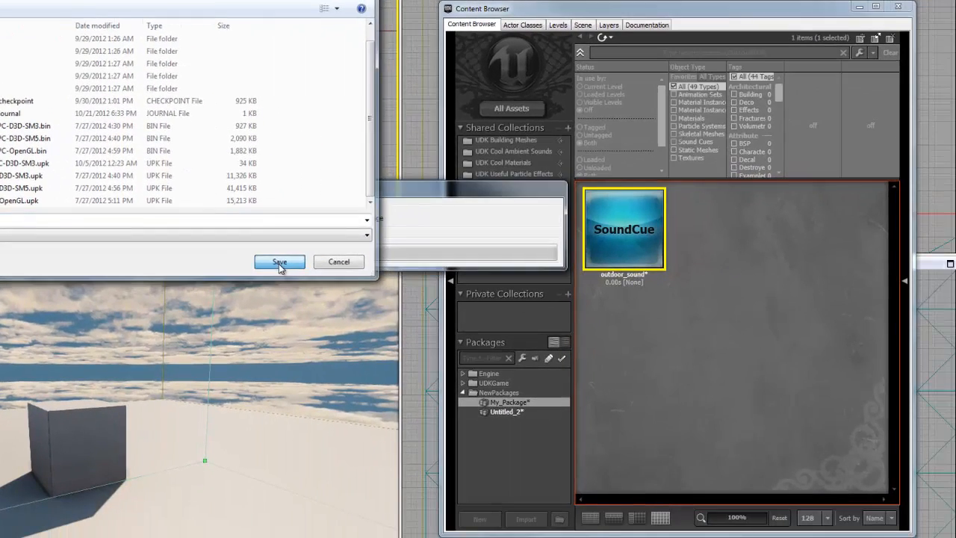
left_click(279, 262)
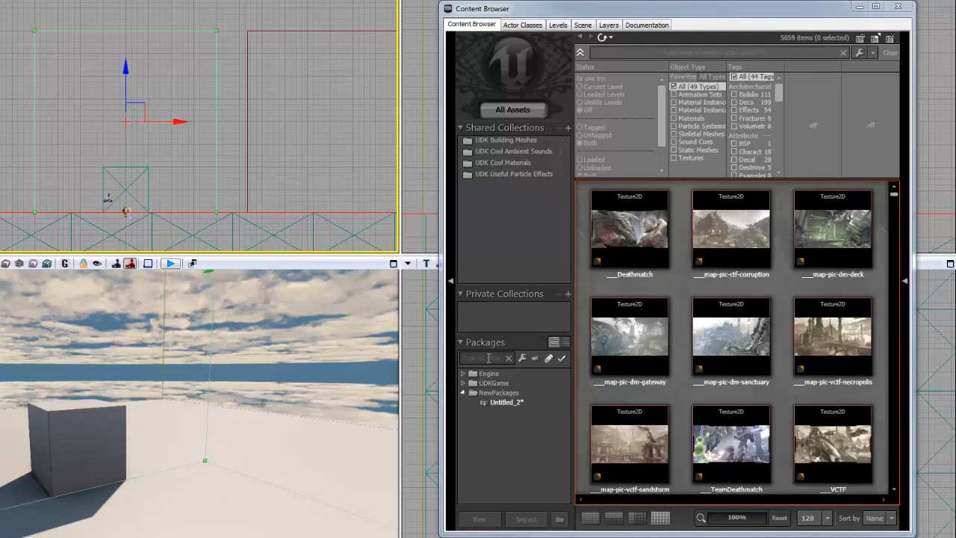
Expand UDKGame and its Content folder in the package tree and select My_Package.
left_click(487, 402)
left_click(463, 393)
left_click(463, 383)
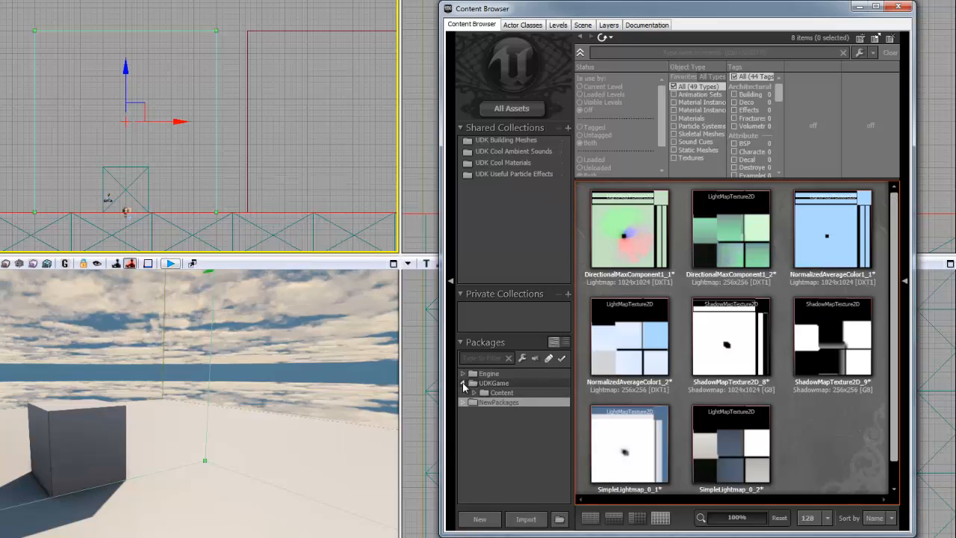
left_click(476, 393)
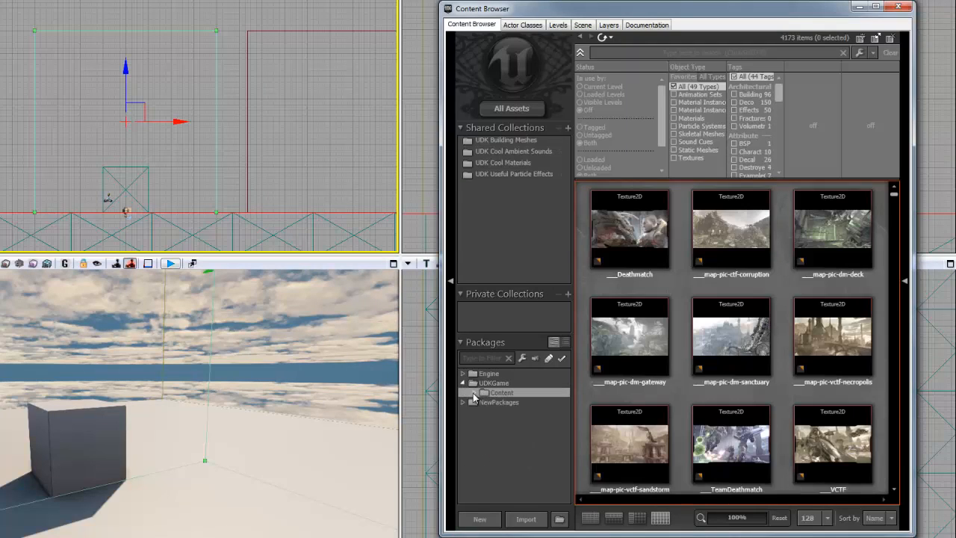
left_click(474, 393)
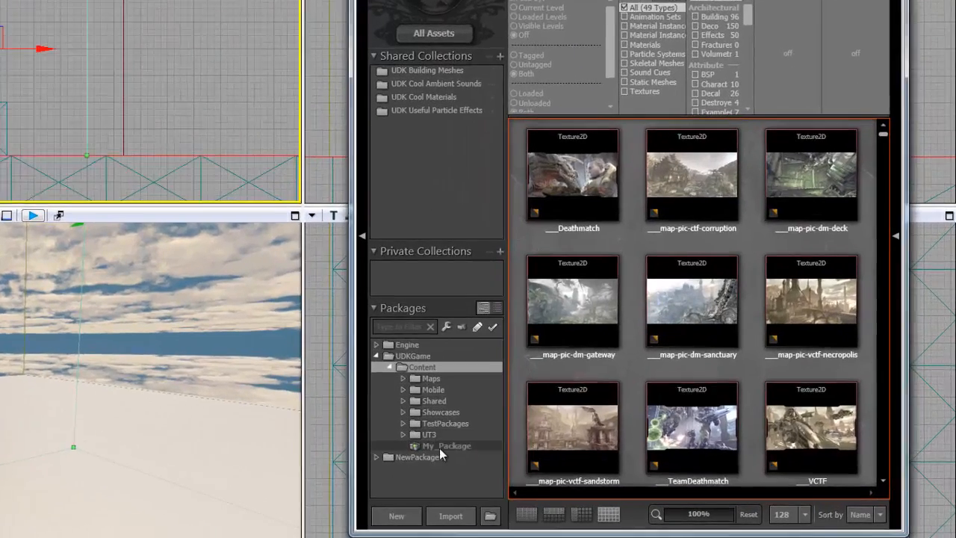
left_click(518, 461)
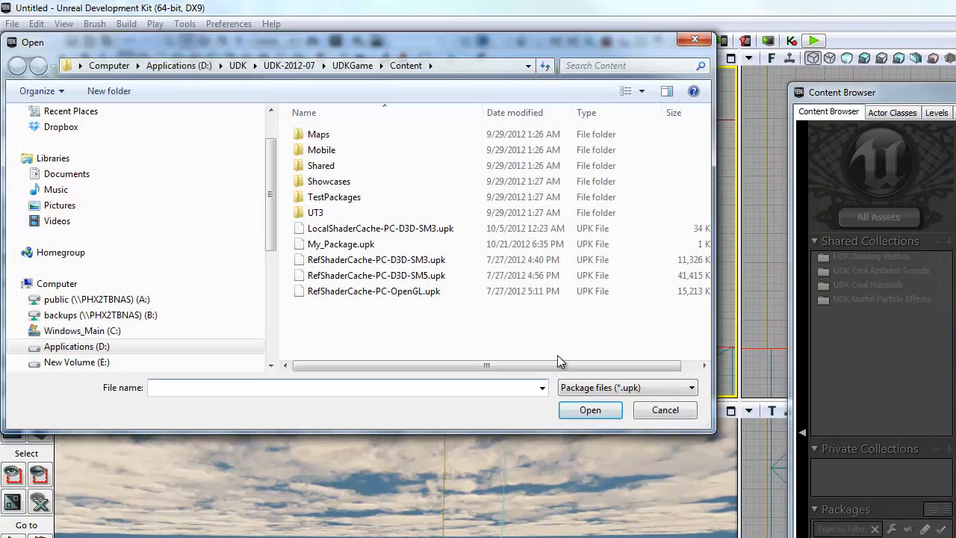
Try to open My_Package.upk from the UDKGame Content folder.
left_click(344, 246)
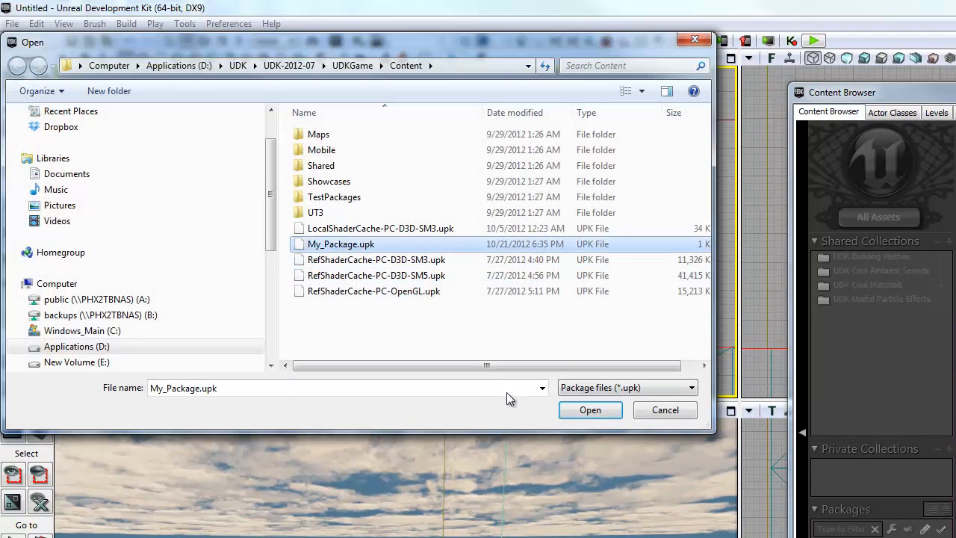
left_click(574, 412)
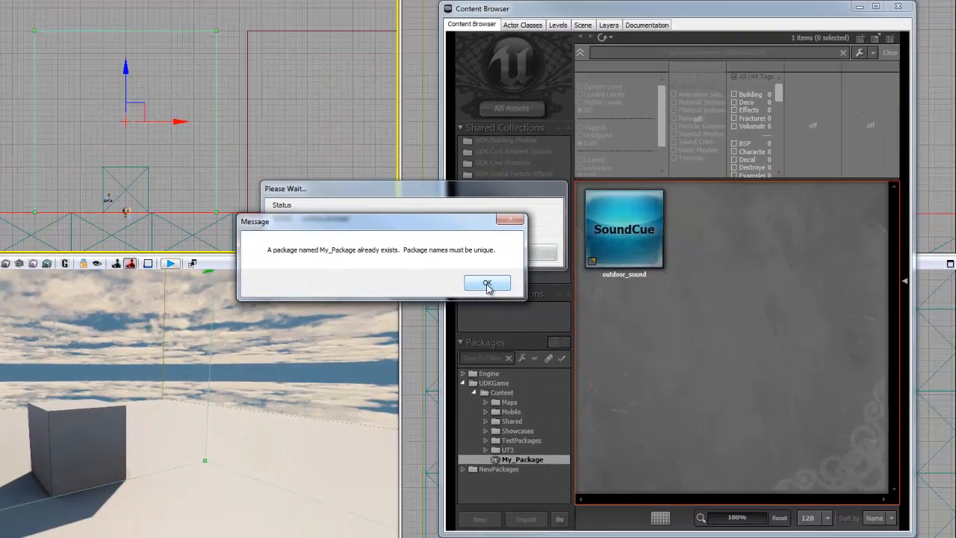
left_click(632, 346)
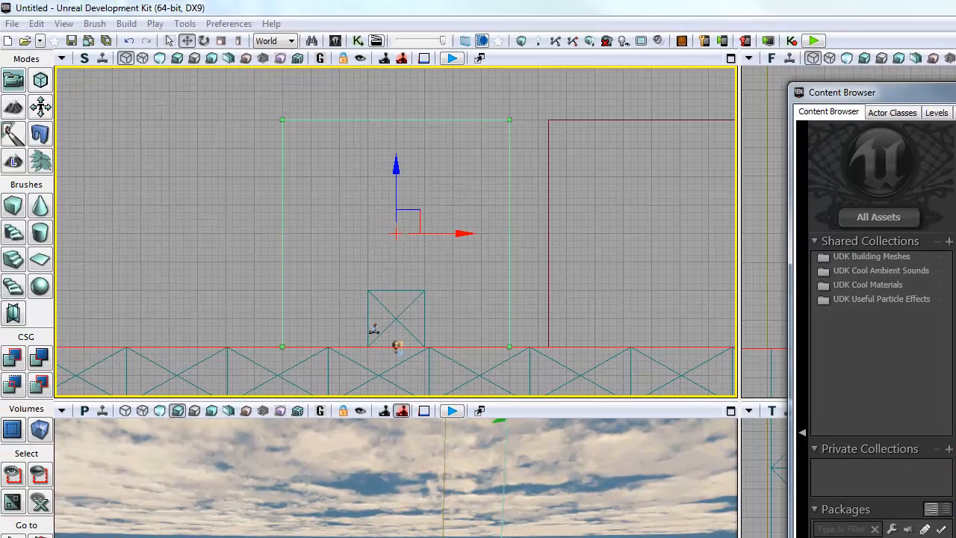
Choose the wave file 06 High Street in a Small Town from the Desktop for import into My_Package.
left_click(840, 536)
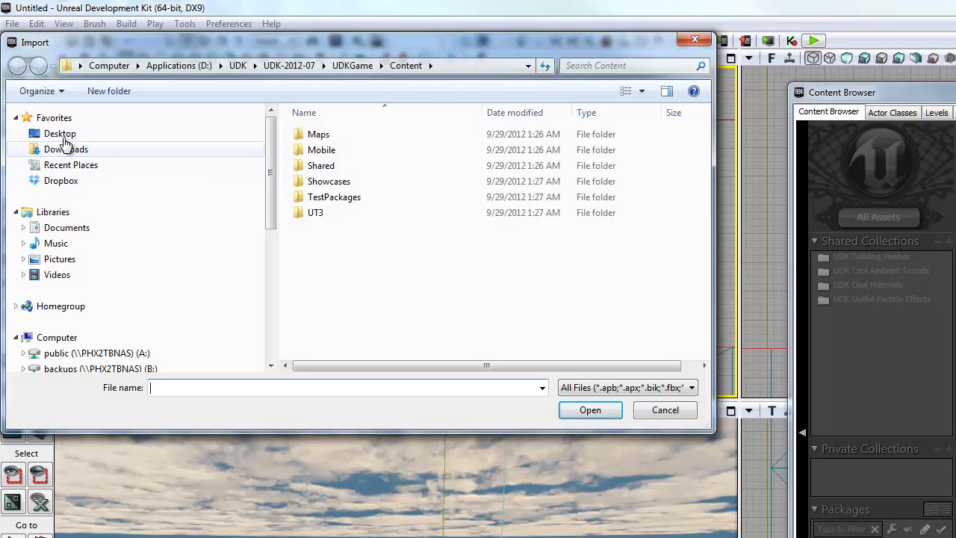
left_click(63, 135)
left_click(409, 247)
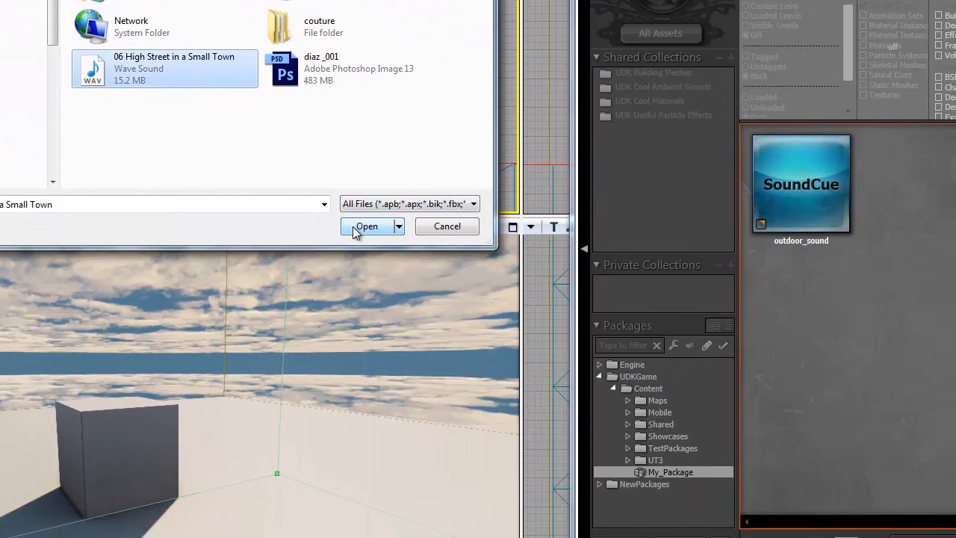
left_click(590, 410)
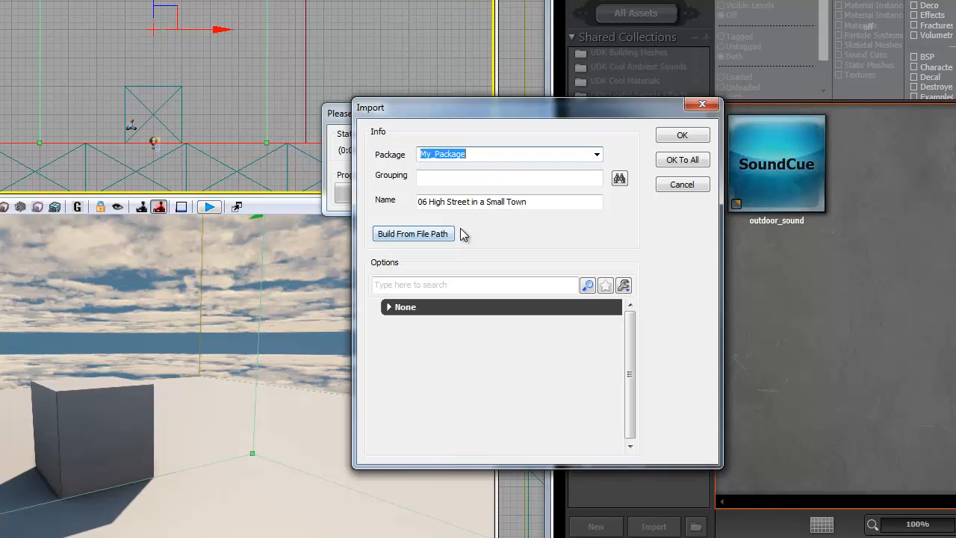
Change the imported sound's name to High_Street_Small_Town, with underscores in place of spaces.
left_click(510, 202)
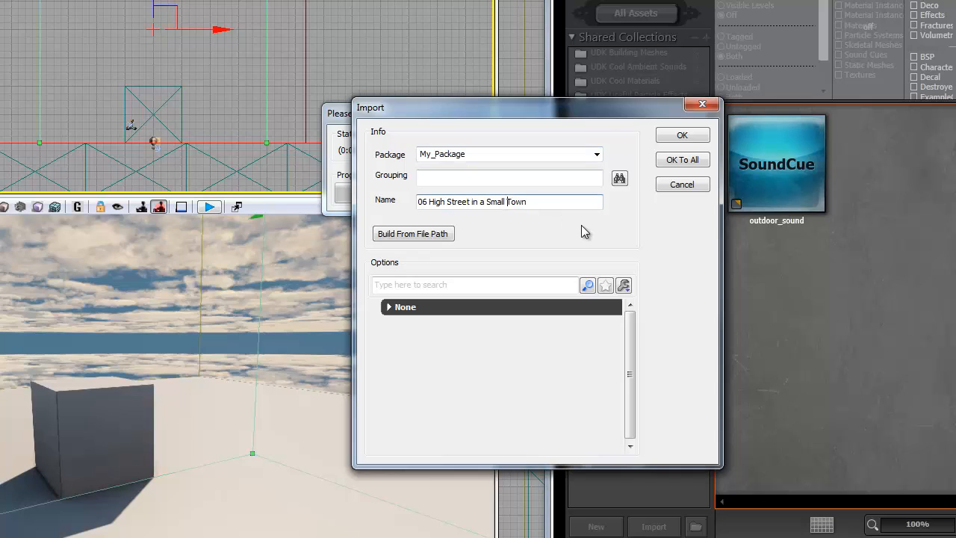
key("BackSpace")
type("_")
key("Left")
key("Left")
key("Left")
key("Left")
key("Left")
key("BackSpace")
key("BackSpace")
key("BackSpace")
key("BackSpace")
key("BackSpace")
key("BackSpace")
type("_")
key("Delete")
type("s_")
key("BackSpace")
key("BackSpace")
key("BackSpace")
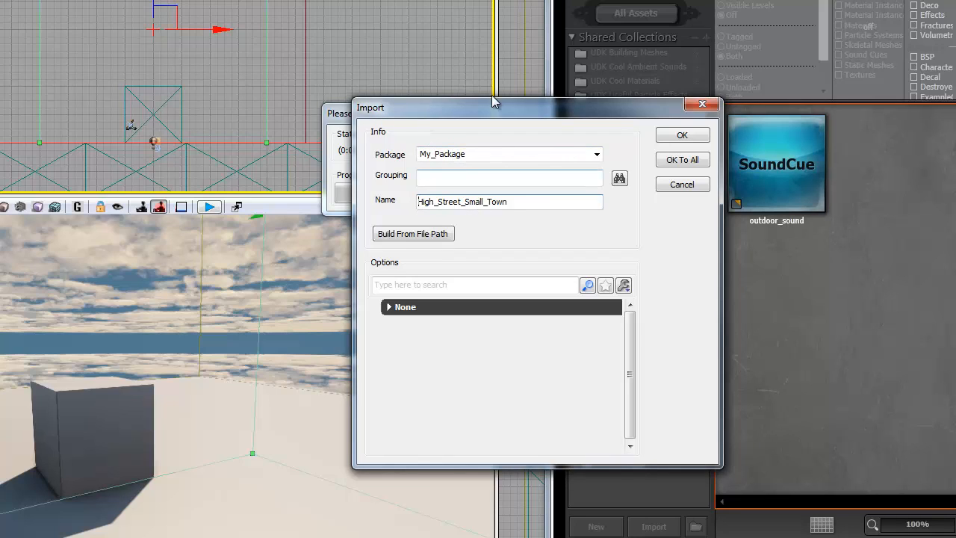
Confirm the sound import into My_Package and allow the package to be fully loaded.
left_click_drag(489, 111, 547, 129)
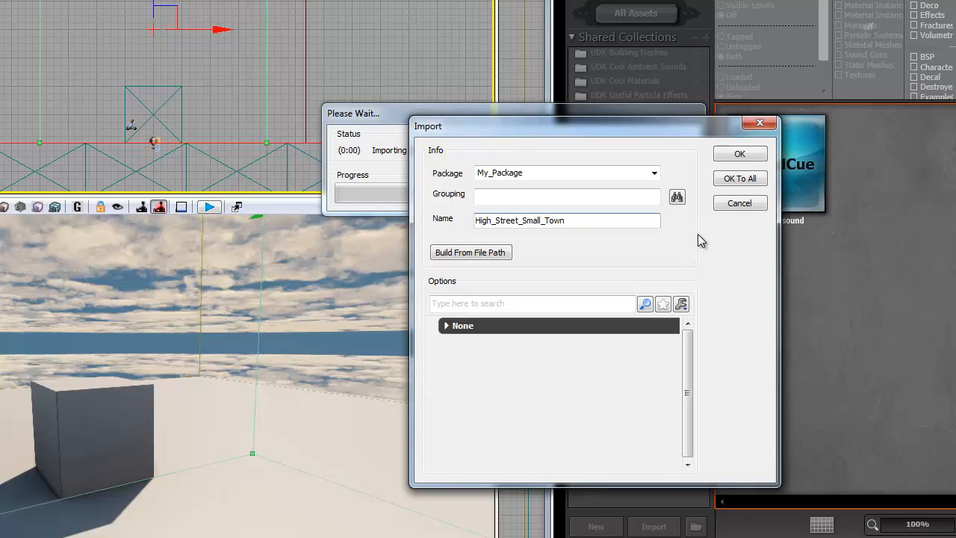
left_click(727, 157)
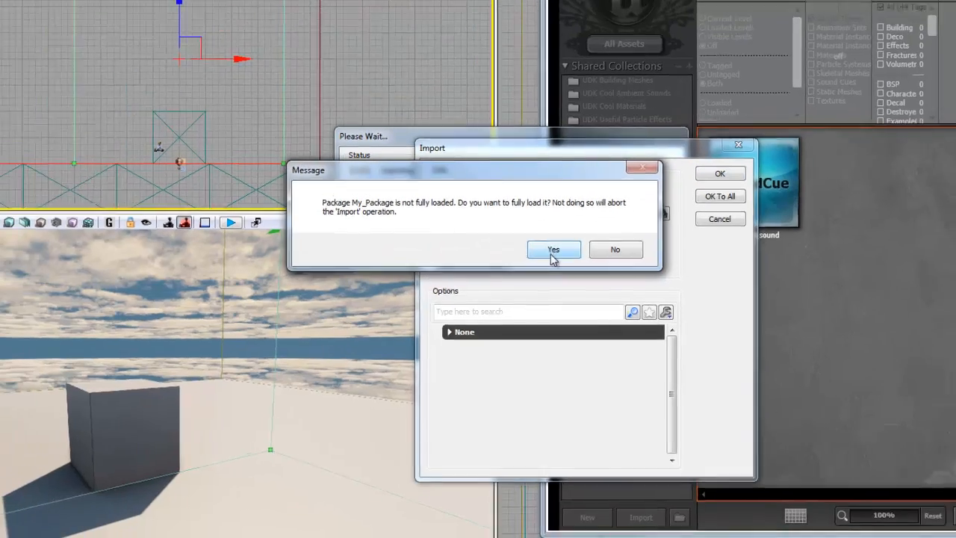
left_click(553, 252)
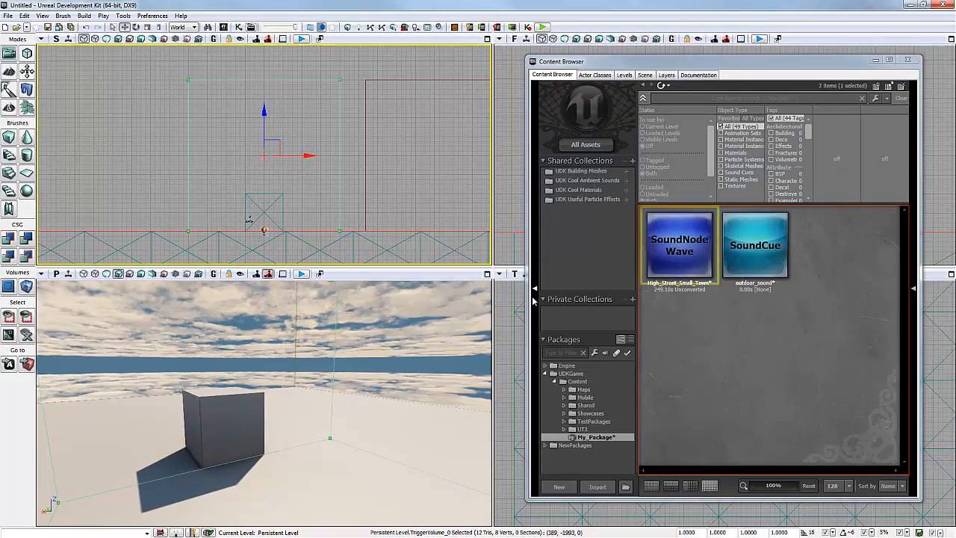
Save My_Package with the imported High_Street_Small_Town sound.
mouse_move(685, 278)
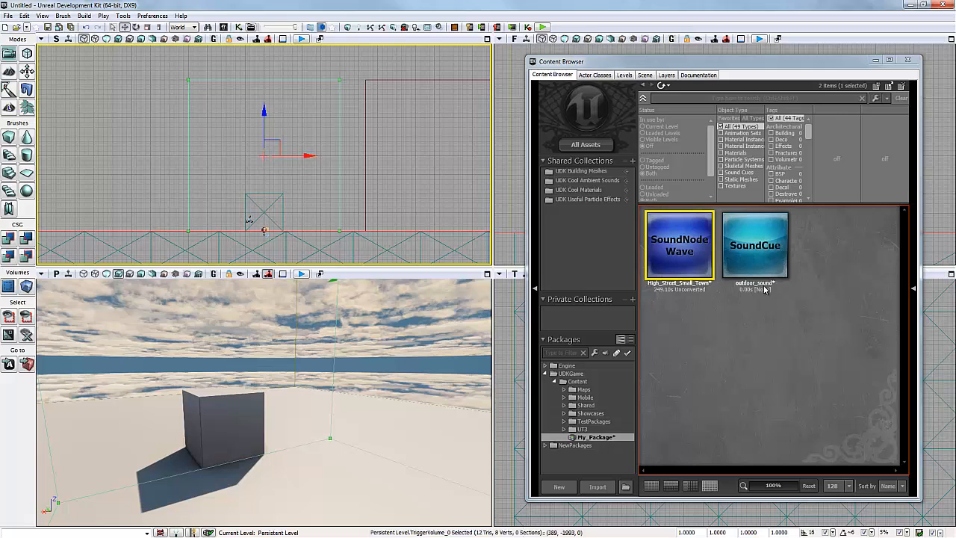
mouse_move(679, 244)
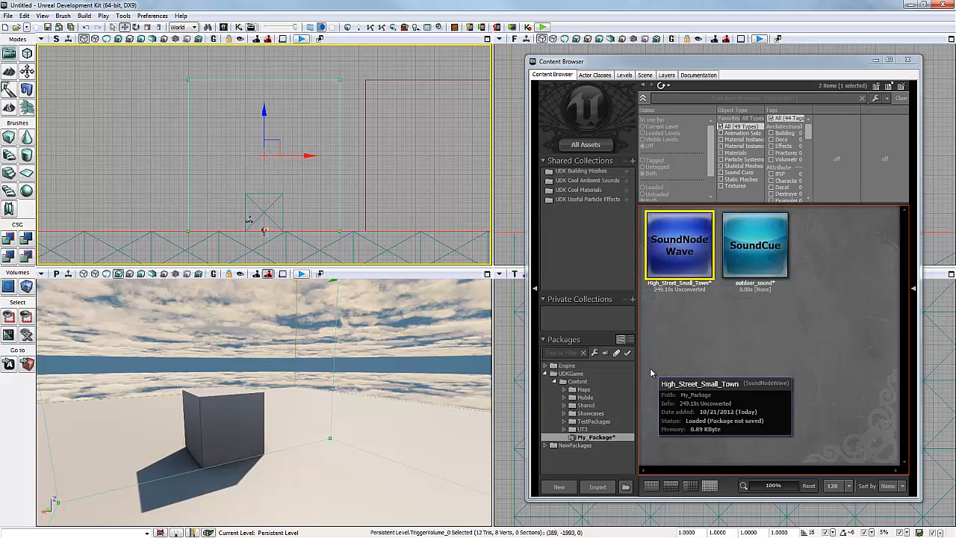
right_click(606, 436)
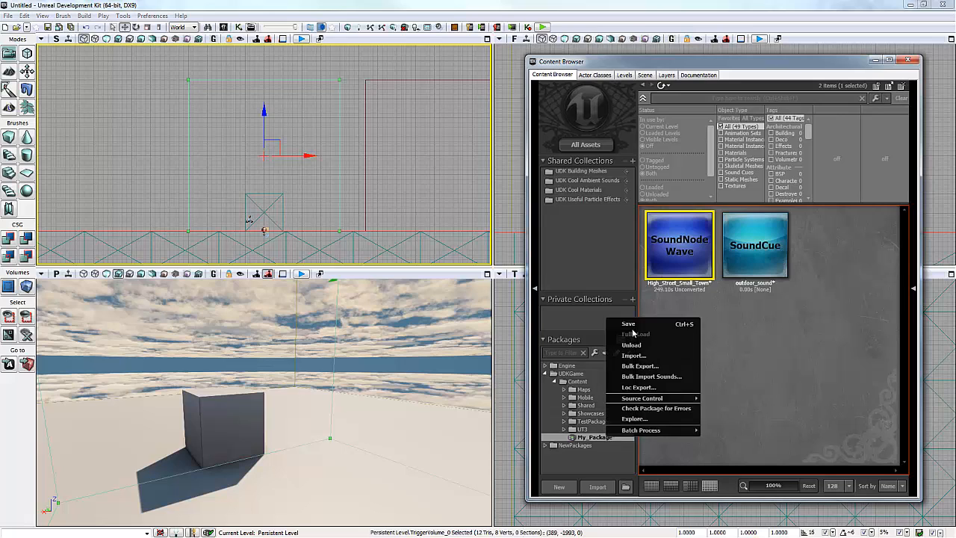
left_click(630, 324)
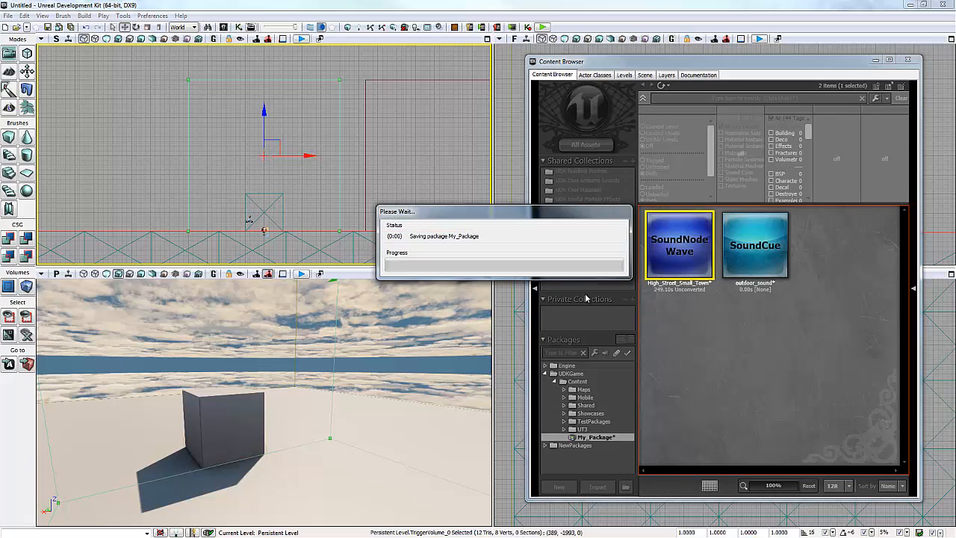